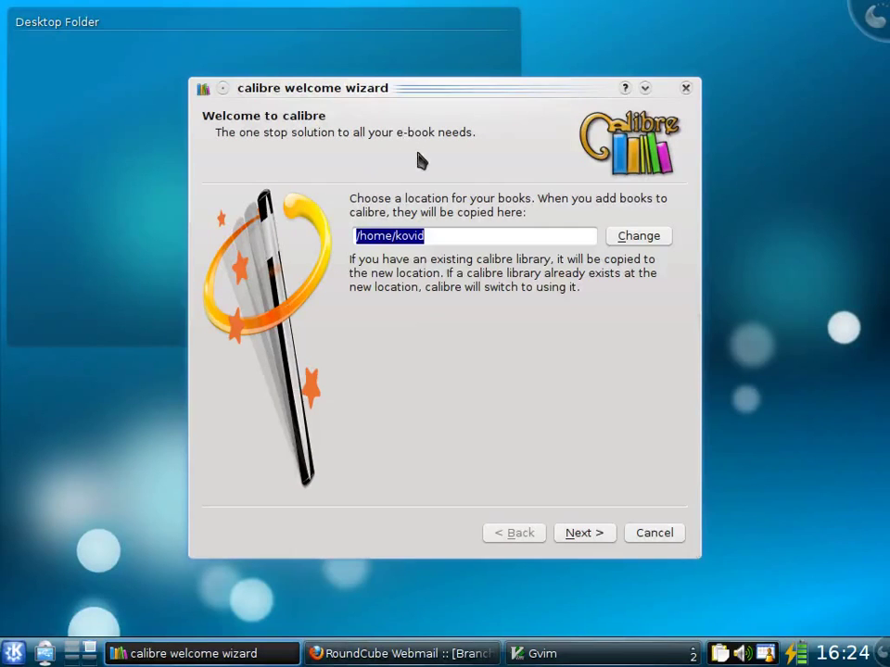
# Step: Create a new 'calibre library' folder in the home folder and choose it as the library location
pyautogui.click(641, 237)
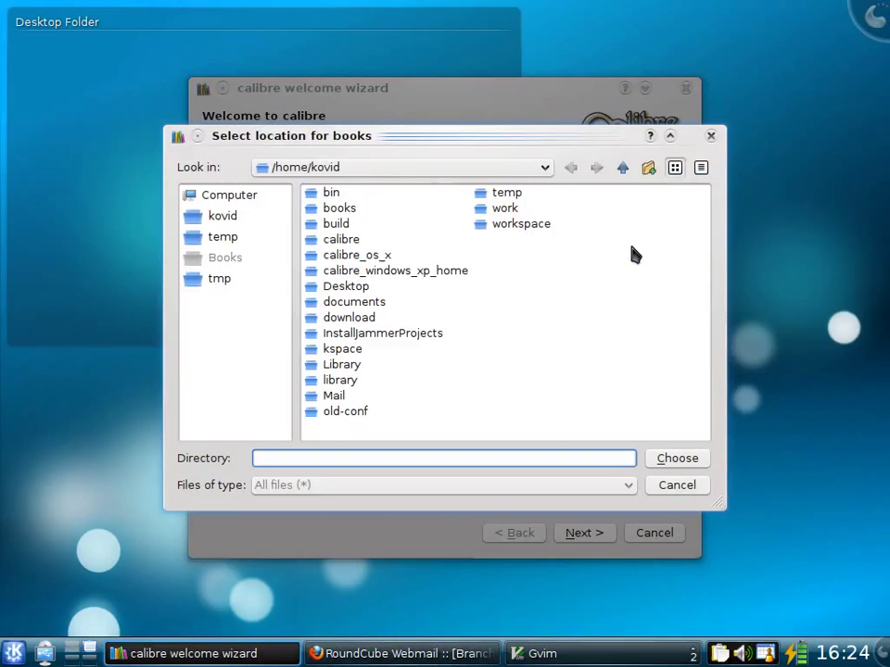
pyautogui.rightClick(498, 285)
pyautogui.click(554, 315)
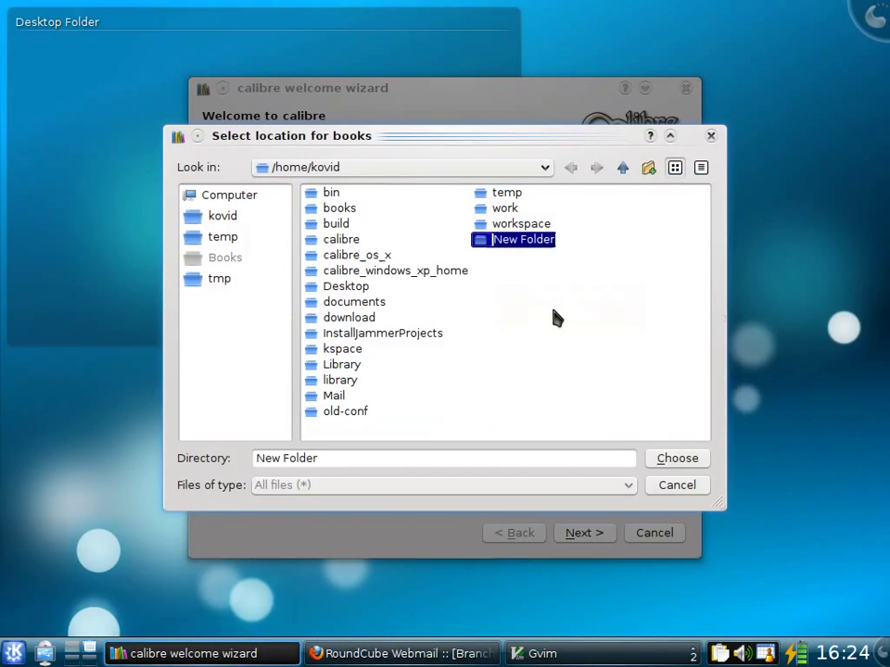
pyautogui.write('calibre libra')
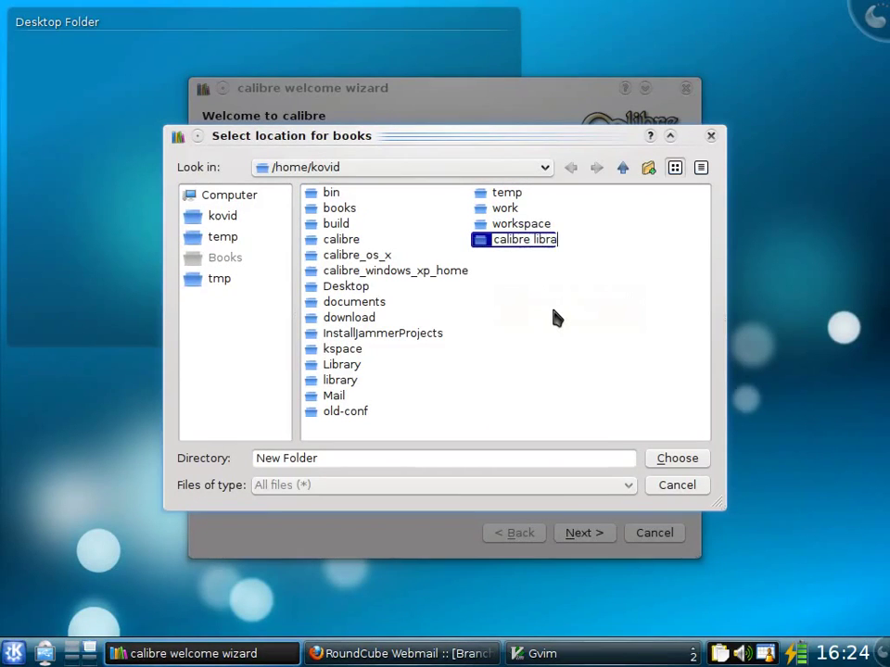
pyautogui.write('ry')
pyautogui.press('Return')
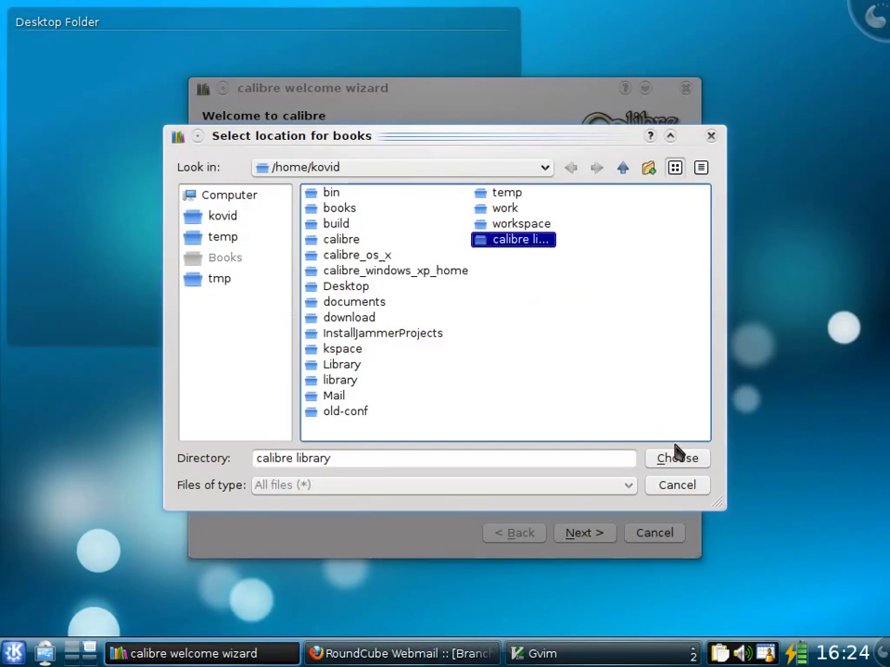
pyautogui.click(678, 458)
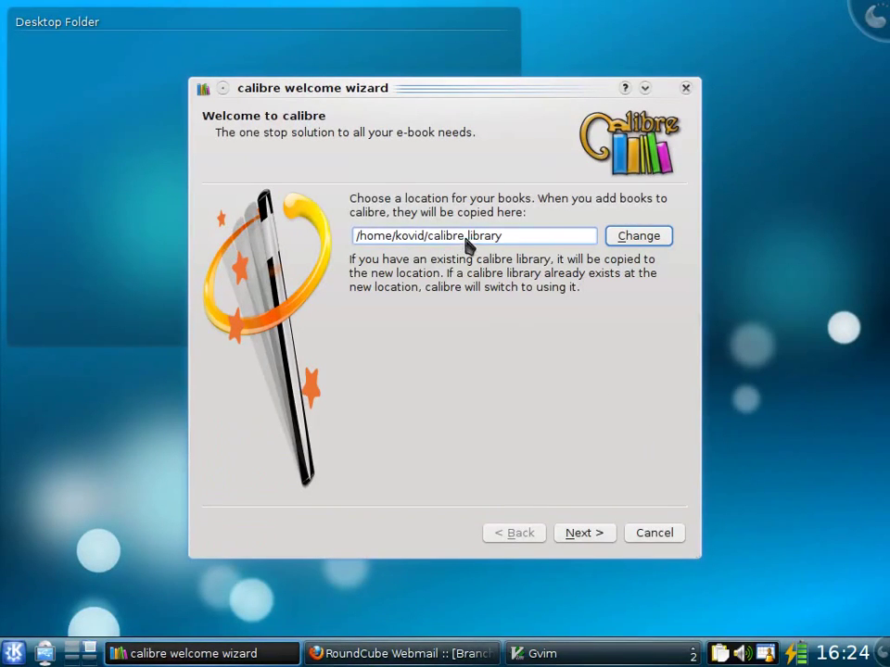
# Step: Choose SONY as manufacturer and PRS 505/700 as the device, then advance to the final page
pyautogui.click(588, 535)
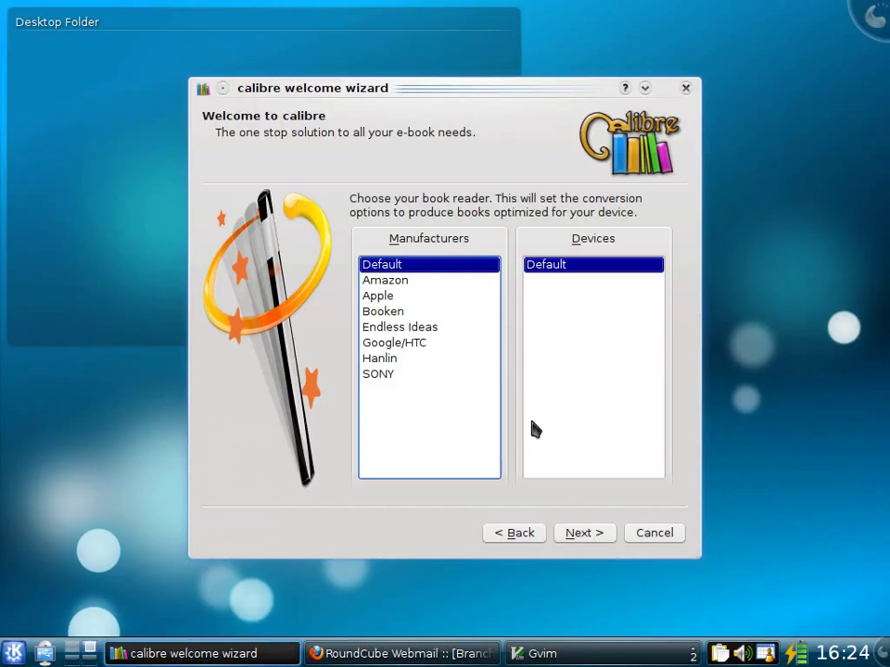
pyautogui.click(455, 281)
pyautogui.click(452, 297)
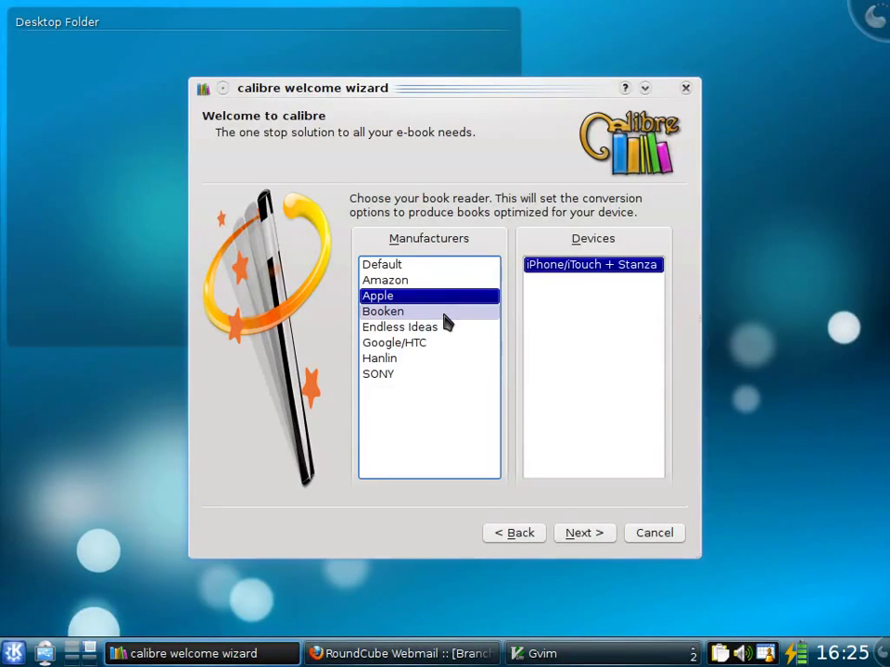
pyautogui.click(445, 318)
pyautogui.click(444, 330)
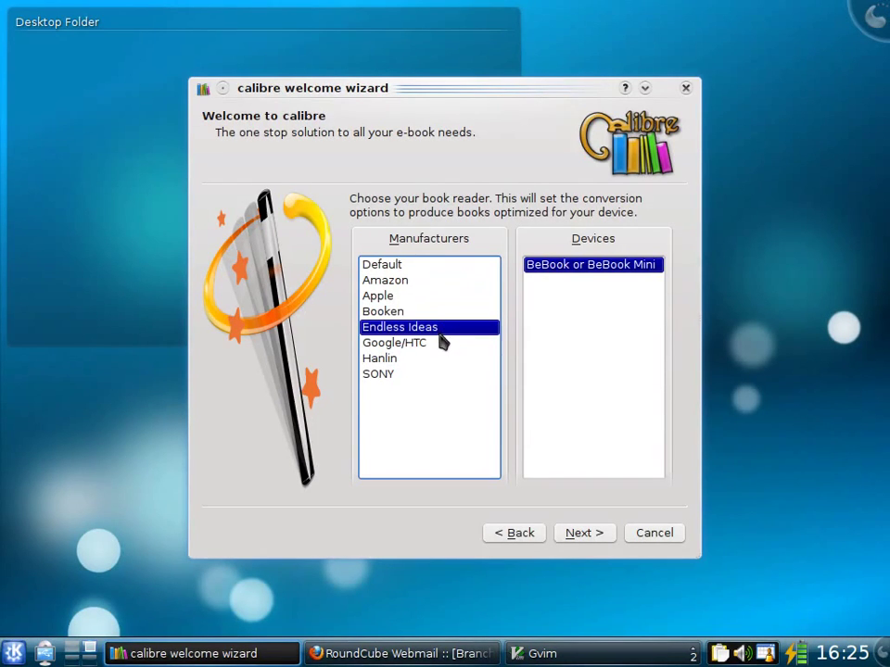
pyautogui.click(436, 376)
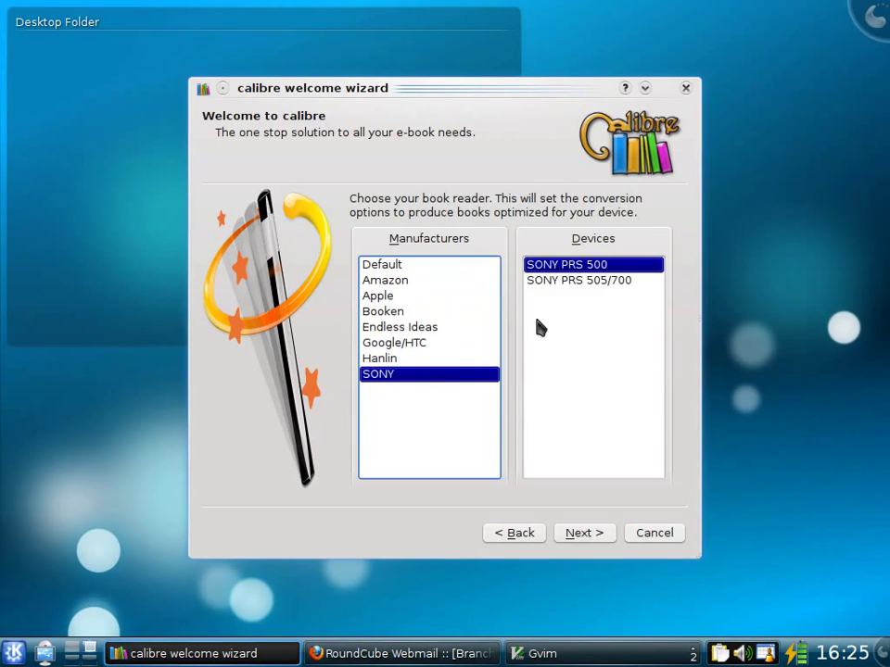
pyautogui.click(619, 283)
pyautogui.click(600, 533)
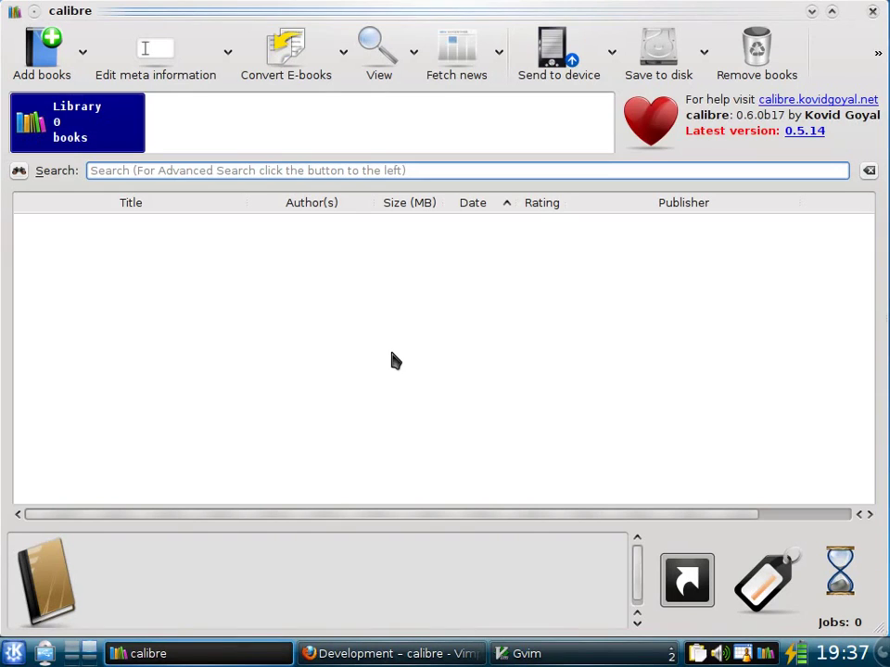
# Step: Add prideandprejudice.lit to the library and show the Pride and Prejudice details
pyautogui.click(56, 71)
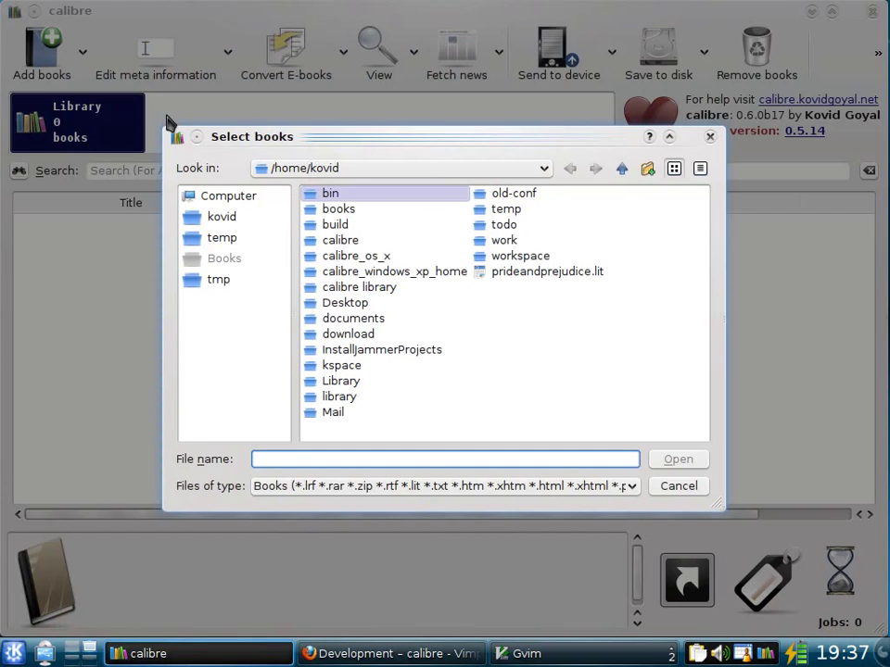
pyautogui.doubleClick(534, 279)
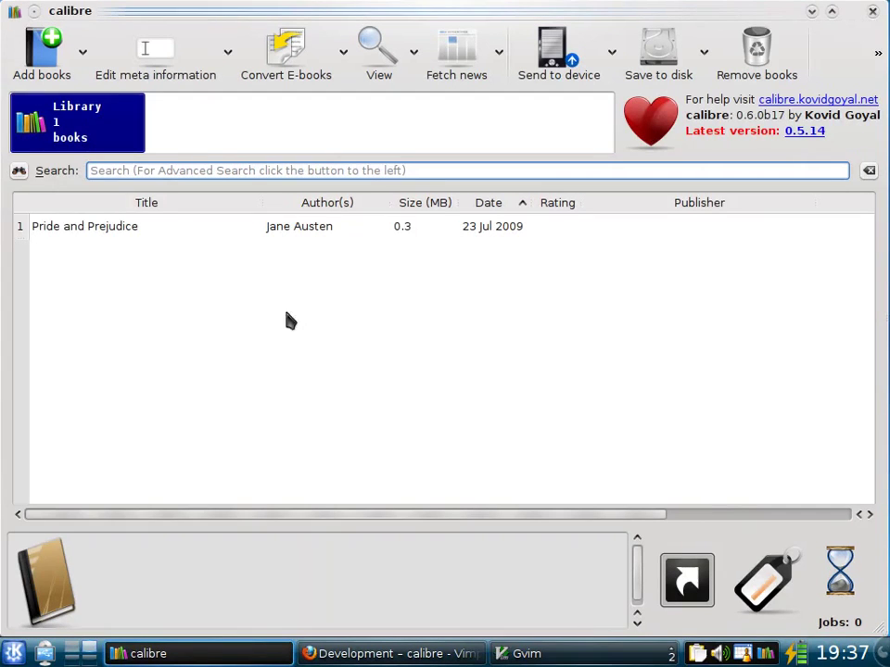
pyautogui.click(167, 234)
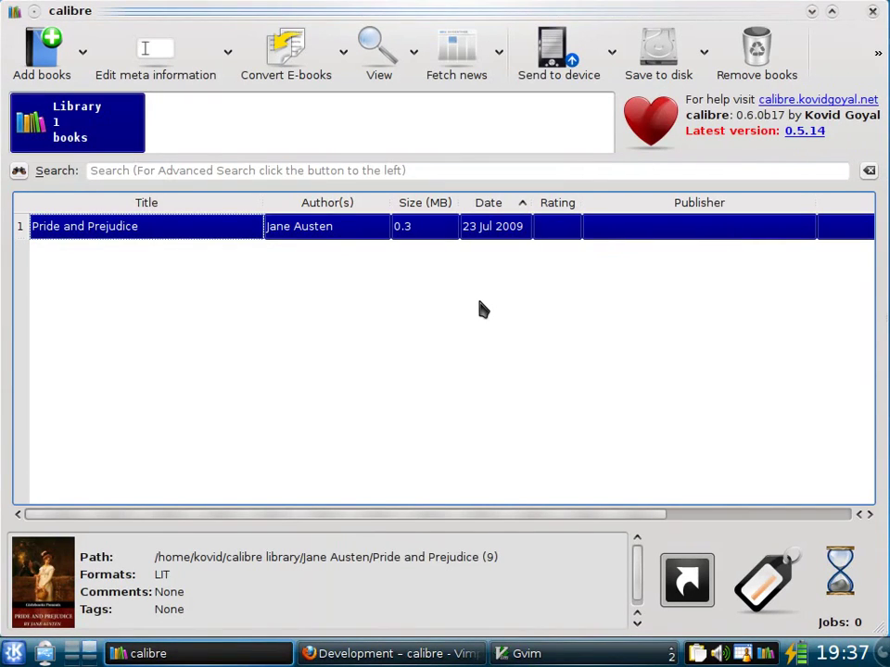
# Step: Download metadata and a cover for Pride and Prejudice from the internet
pyautogui.click(228, 56)
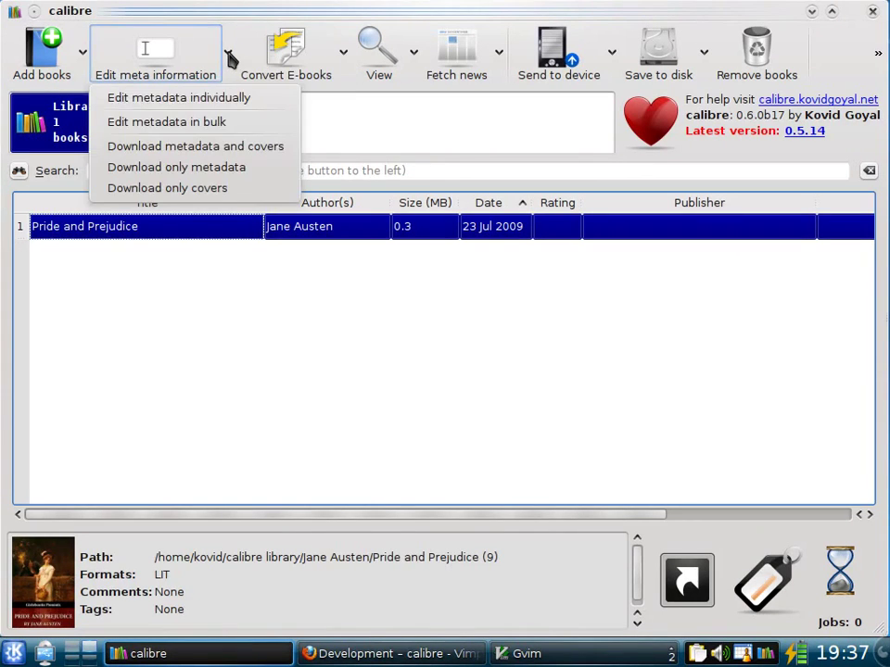
pyautogui.click(220, 150)
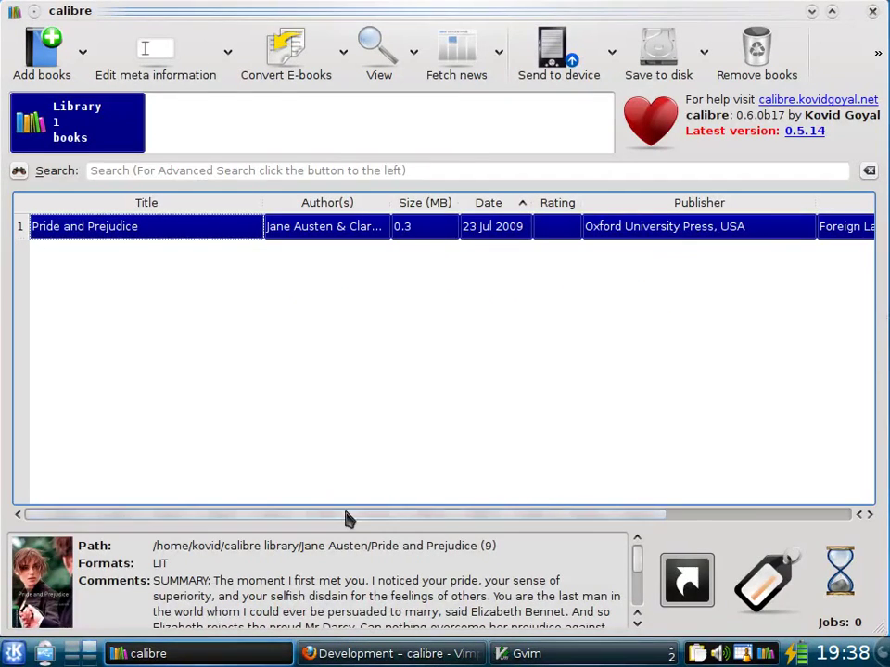
pyautogui.moveTo(348, 520); pyautogui.dragTo(560, 513)
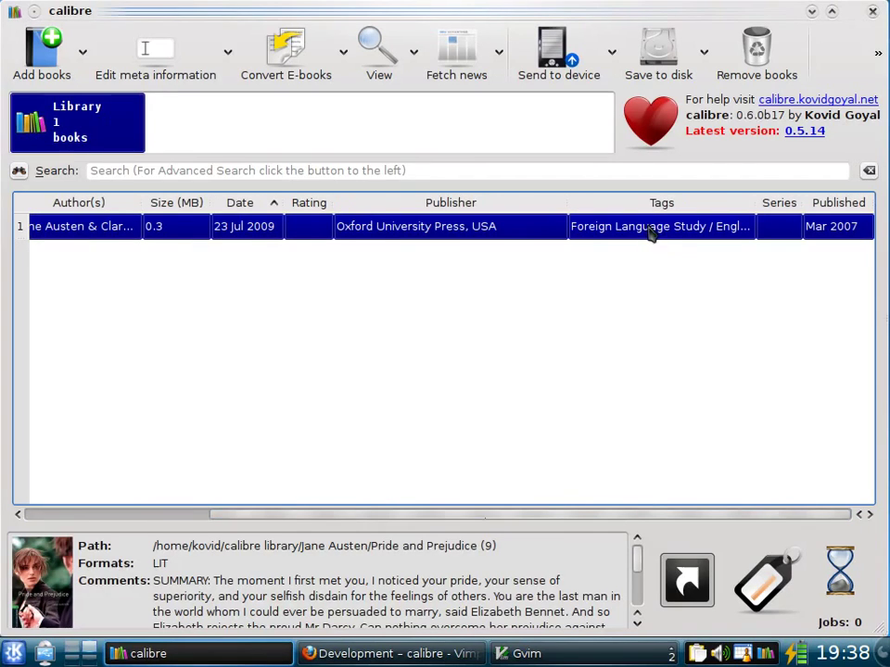
pyautogui.click(94, 516)
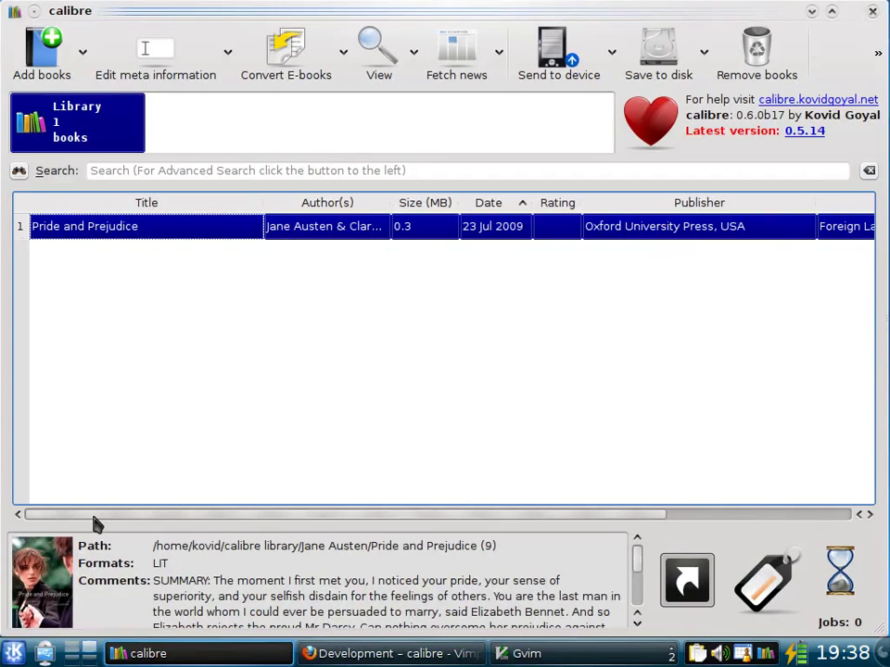
pyautogui.click(46, 586)
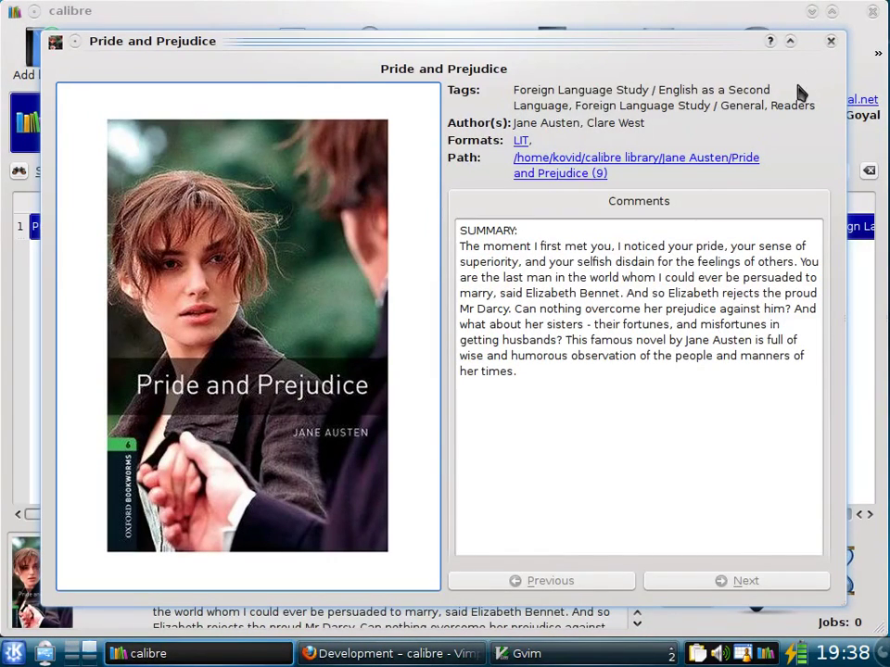
pyautogui.click(831, 41)
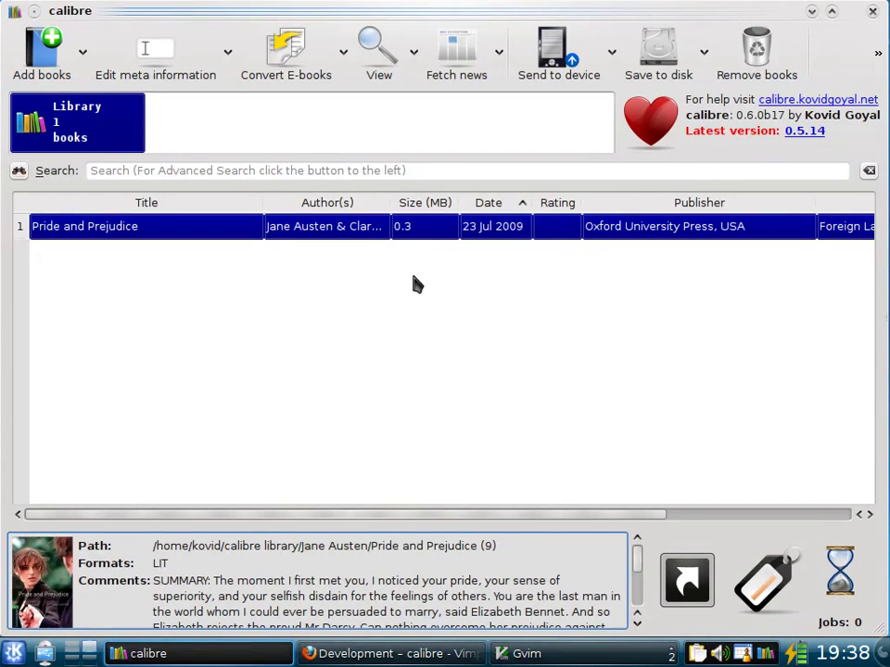
# Step: Replace the selected book's tags with 'Classic' in the metadata editor and save
pyautogui.click(167, 73)
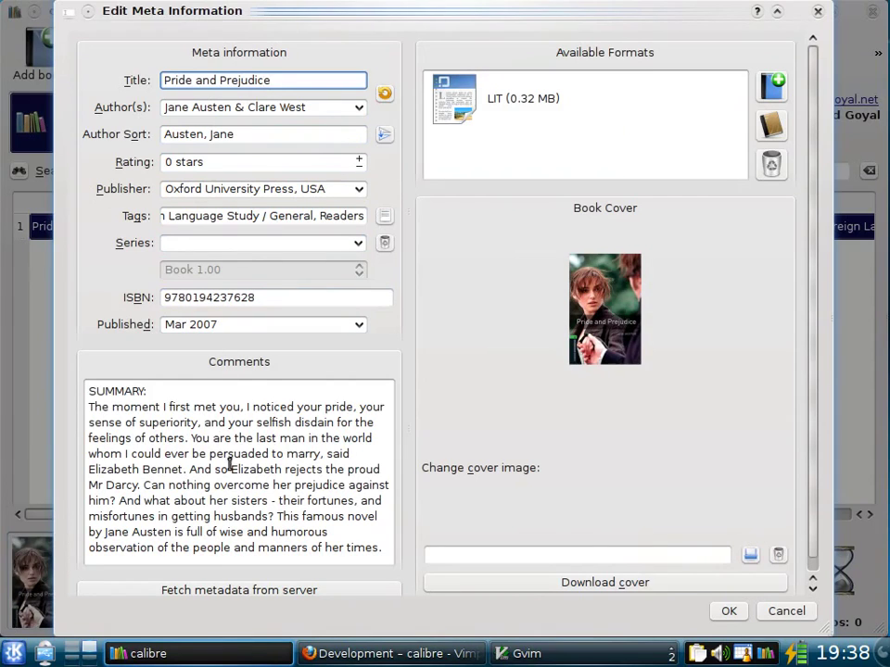
pyautogui.click(245, 218)
pyautogui.hotkey('ctrl', 'a')
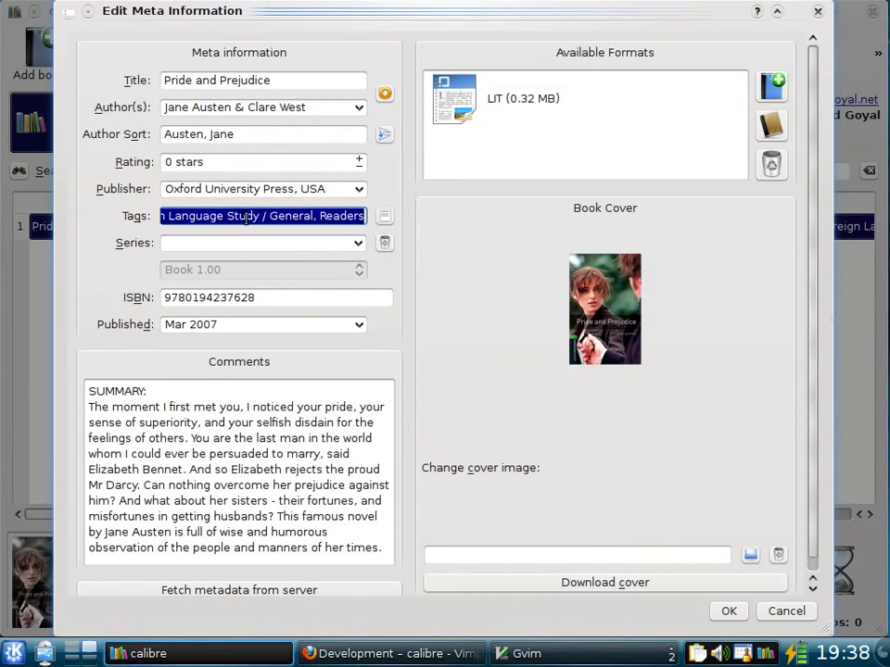
pyautogui.write('Classic')
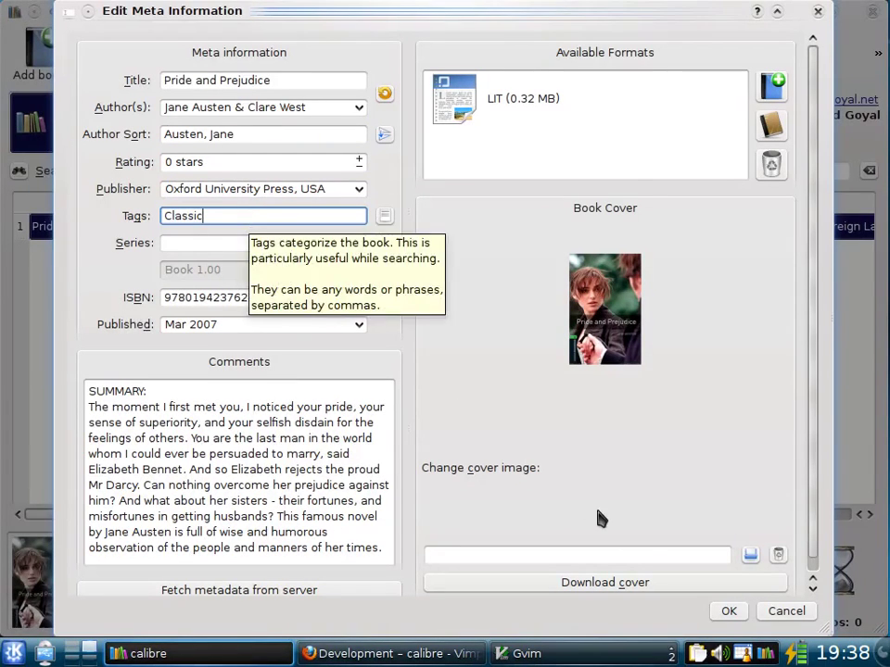
pyautogui.click(732, 613)
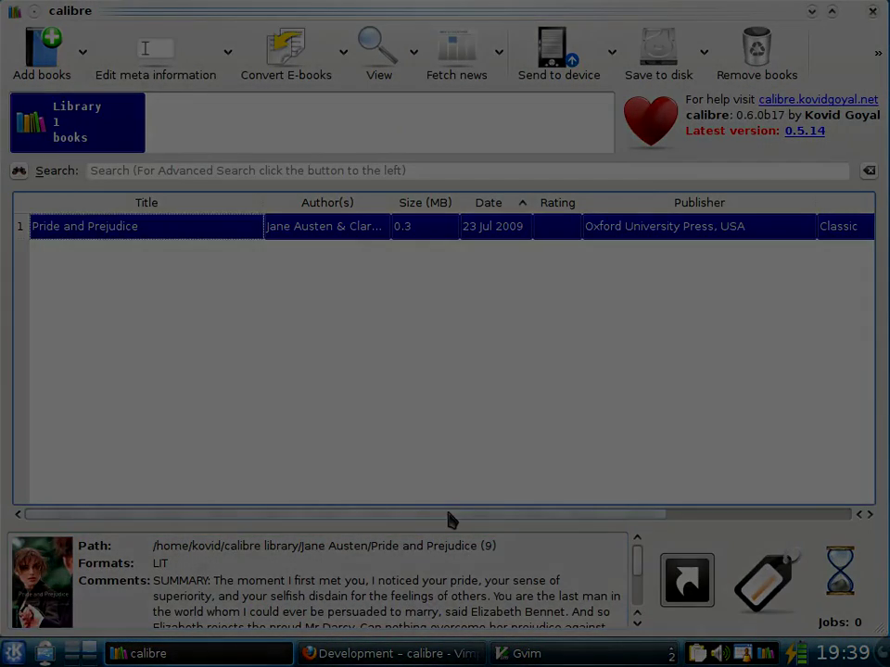
pyautogui.moveTo(449, 520); pyautogui.dragTo(556, 520)
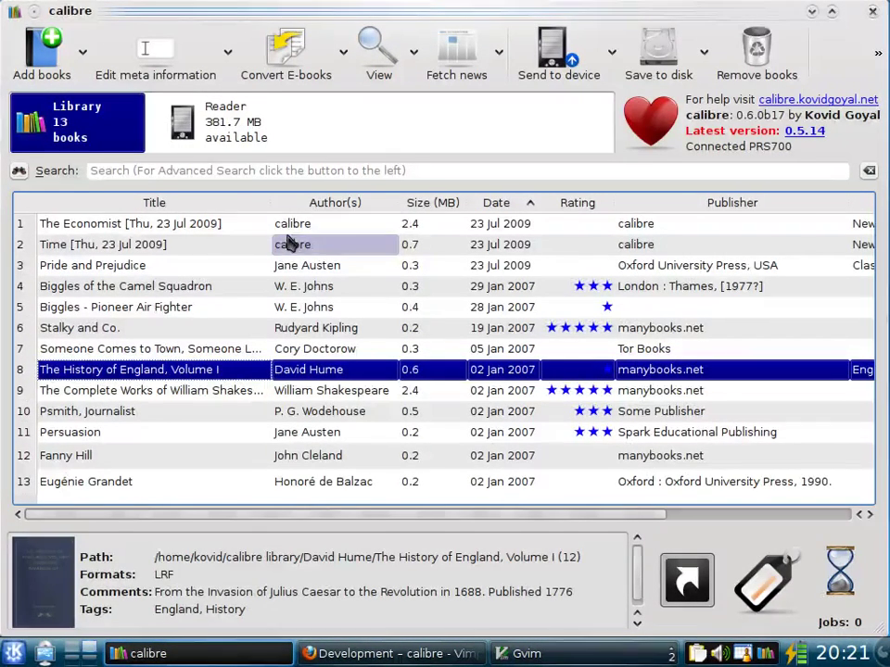
# Step: Browse the books on the reader, then send Pride and Prejudice from the library to the device
pyautogui.moveTo(235, 123)
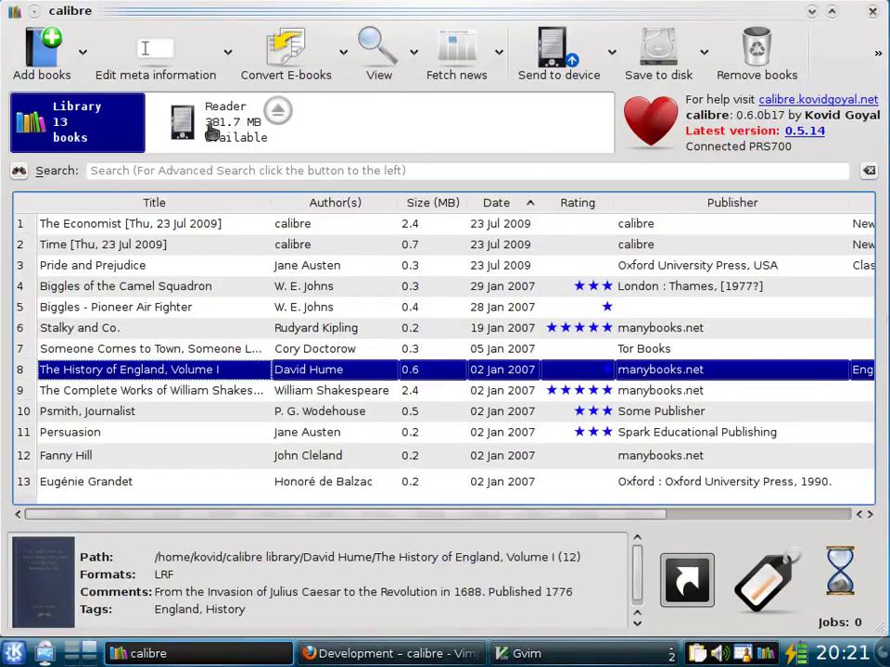
pyautogui.click(212, 129)
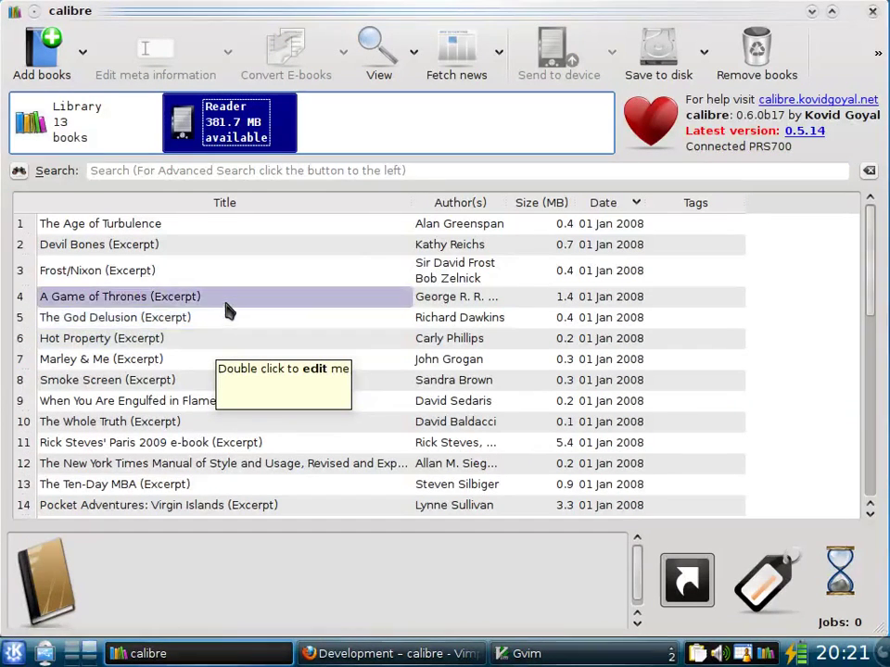
pyautogui.click(85, 136)
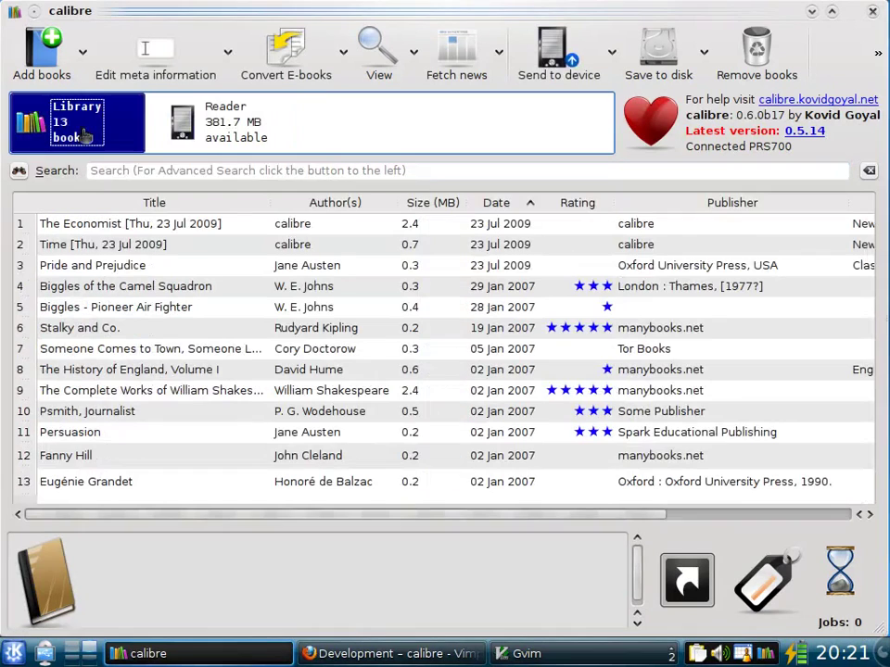
pyautogui.click(85, 267)
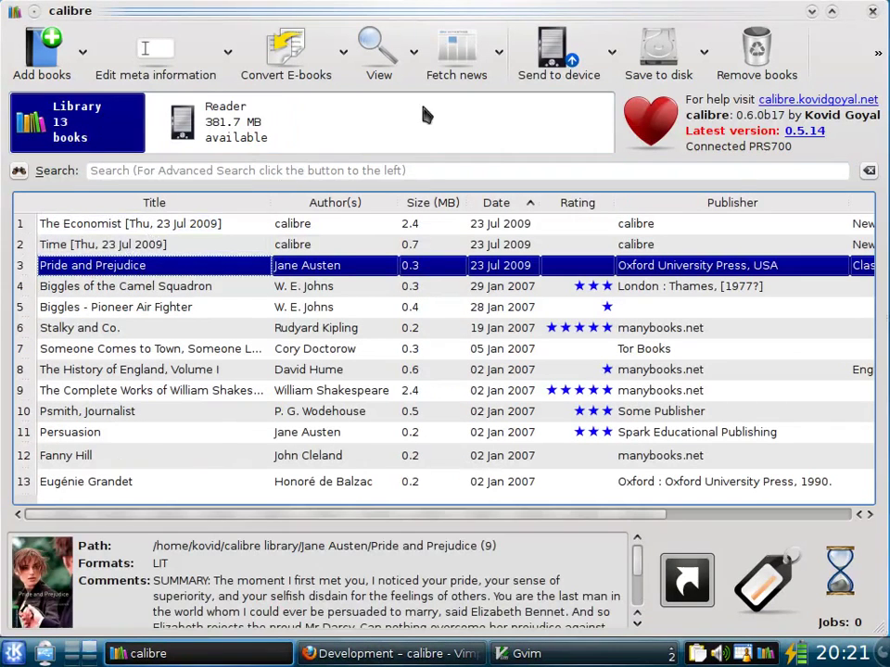
pyautogui.click(550, 54)
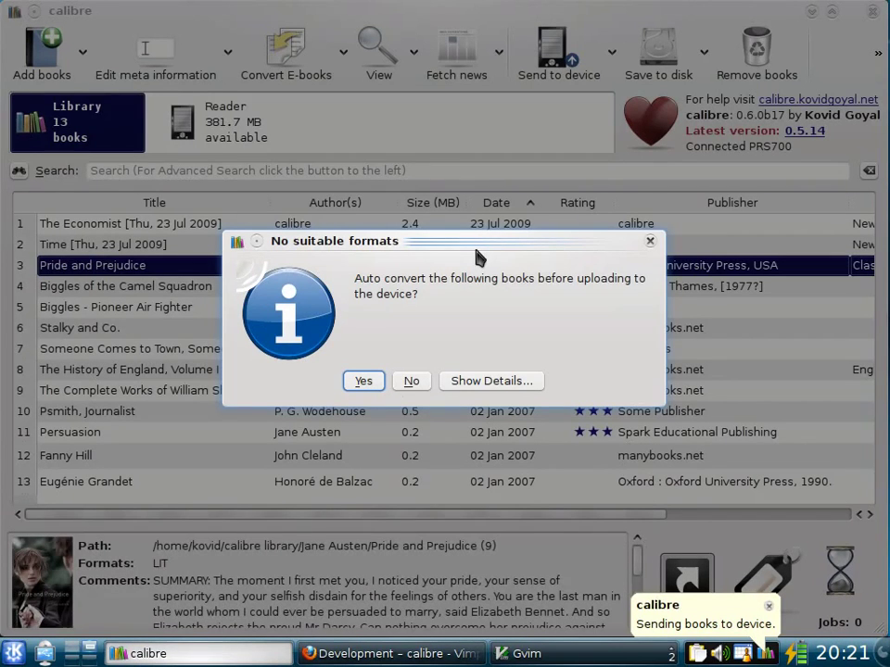
# Step: Accept auto-converting Pride and Prejudice for upload and check progress in the Jobs list
pyautogui.click(362, 382)
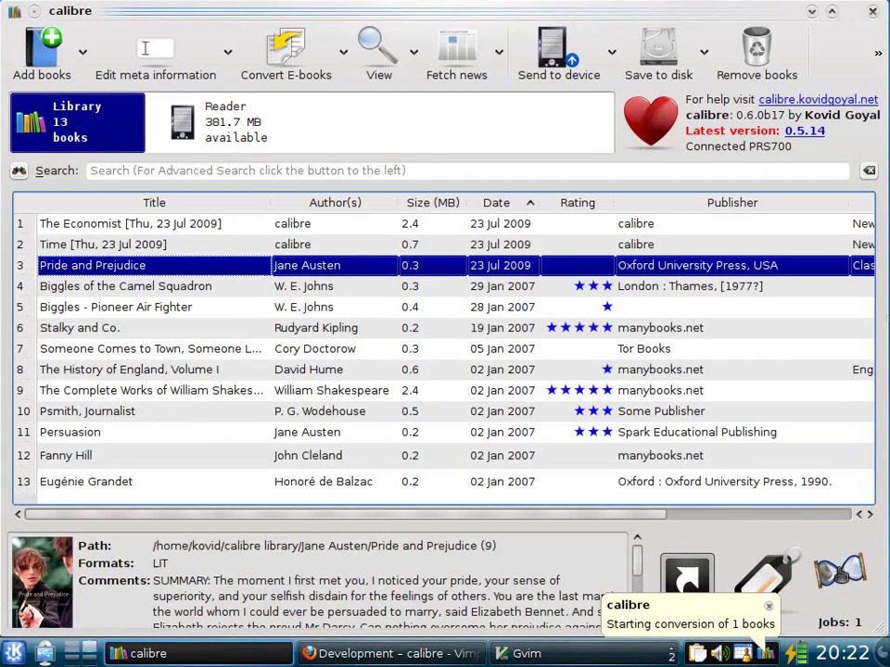
pyautogui.click(841, 575)
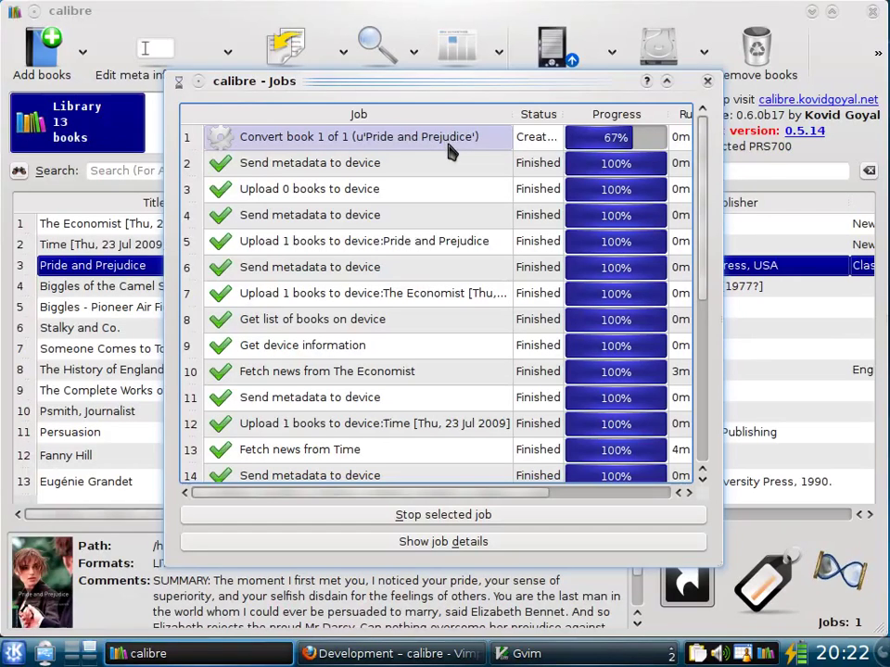
pyautogui.click(707, 82)
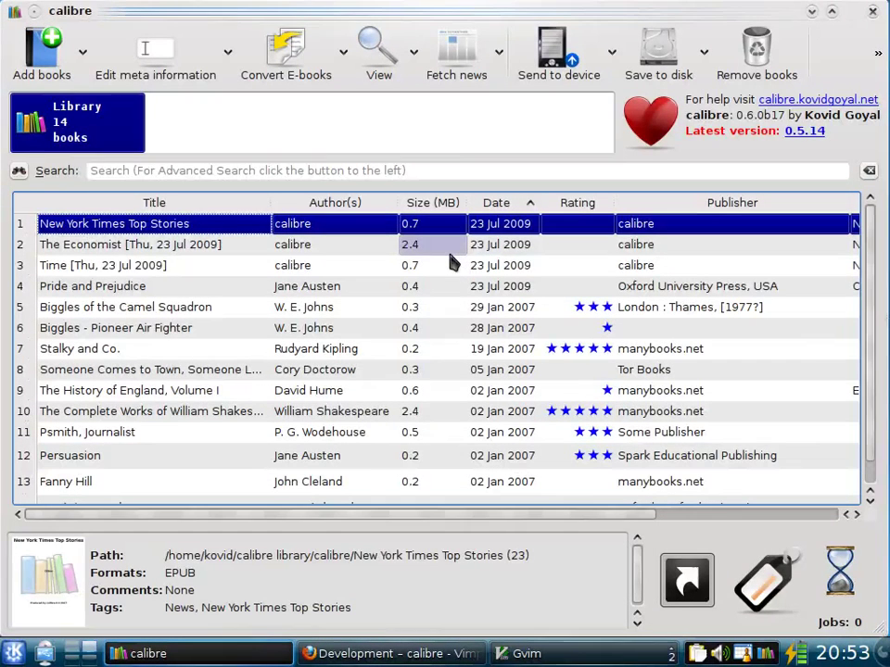
# Step: Download The New Yorker now from the English news recipes in the scheduler
pyautogui.click(456, 69)
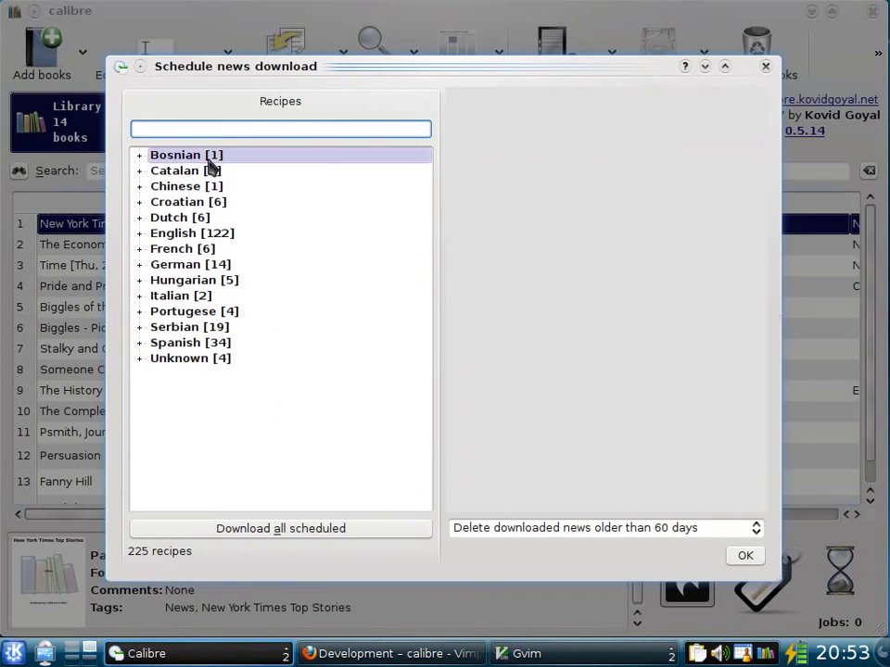
pyautogui.click(139, 234)
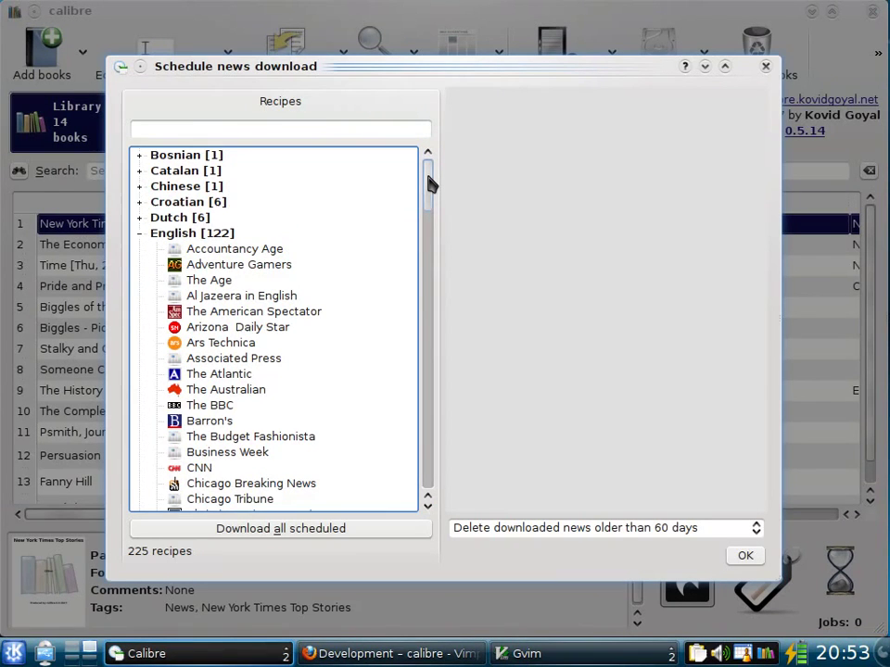
pyautogui.moveTo(429, 183); pyautogui.dragTo(407, 348)
pyautogui.click(290, 424)
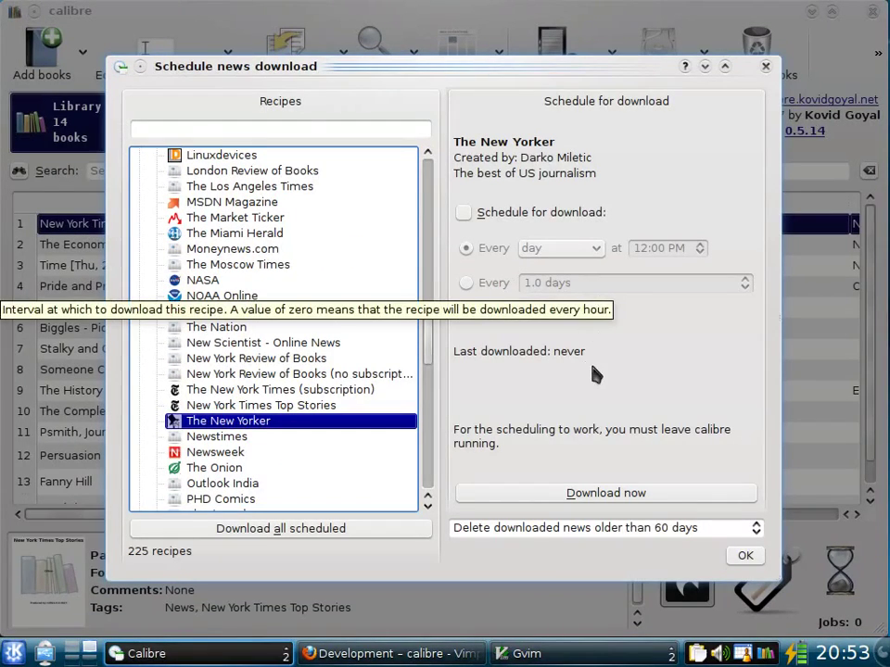
pyautogui.click(590, 503)
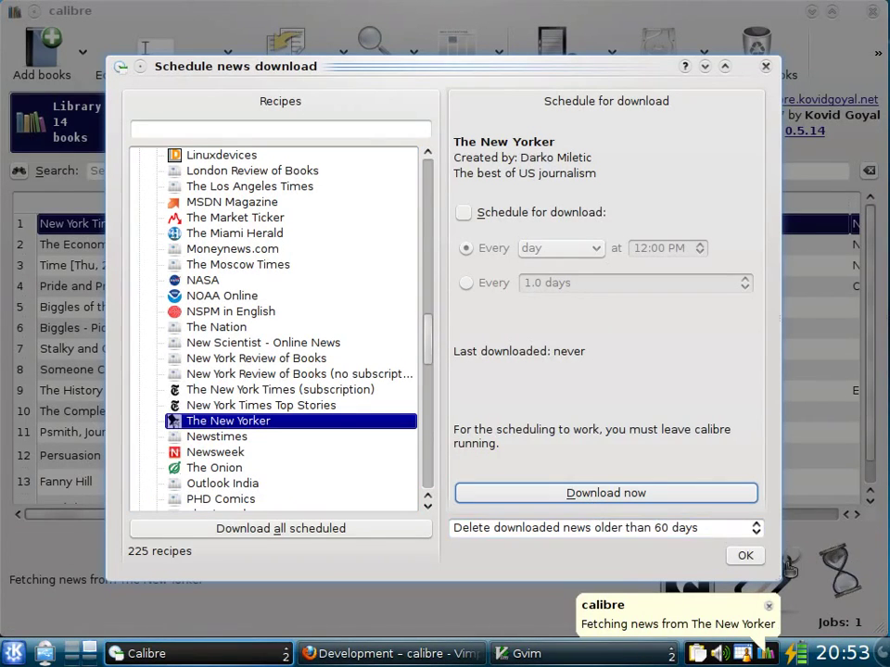
pyautogui.click(745, 556)
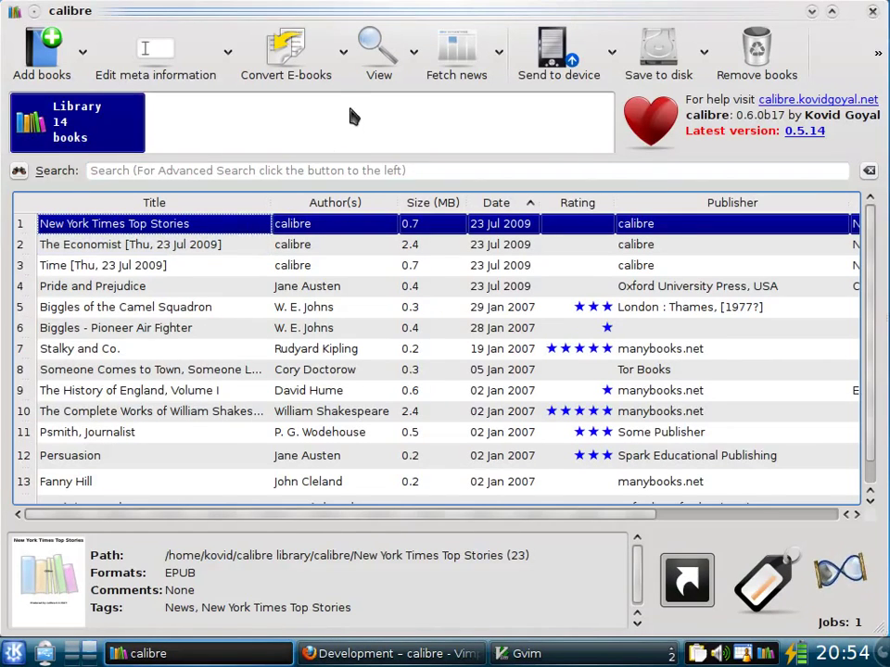
# Step: View New York Times Top Stories, open the Obama health care article, page down twice, maximize
pyautogui.click(379, 57)
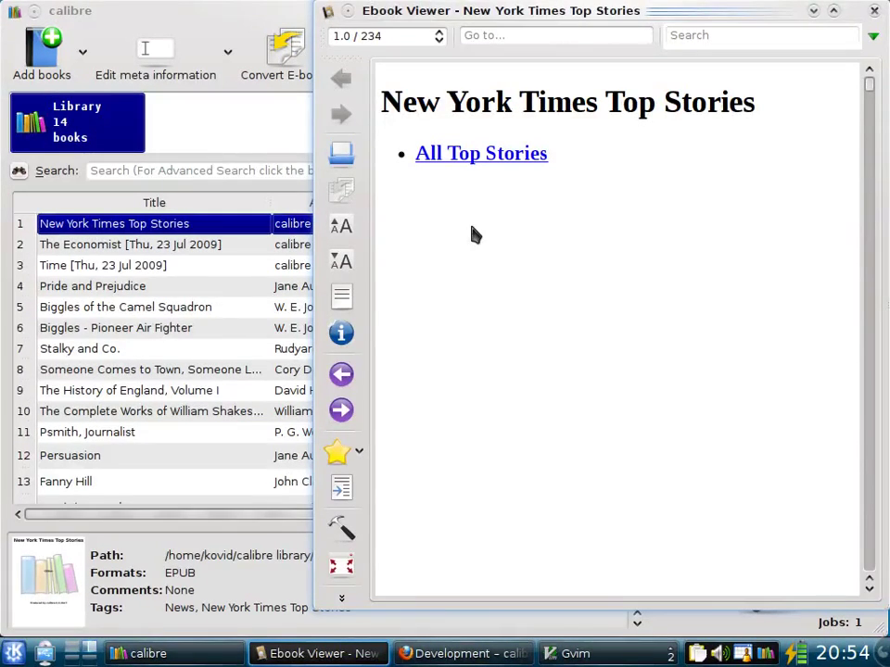
pyautogui.click(477, 160)
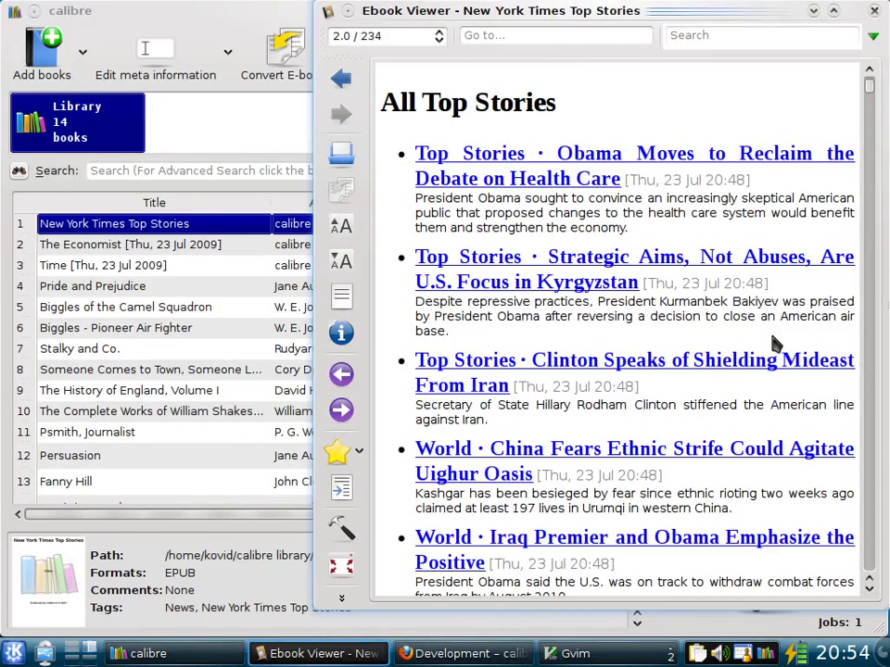
pyautogui.click(539, 187)
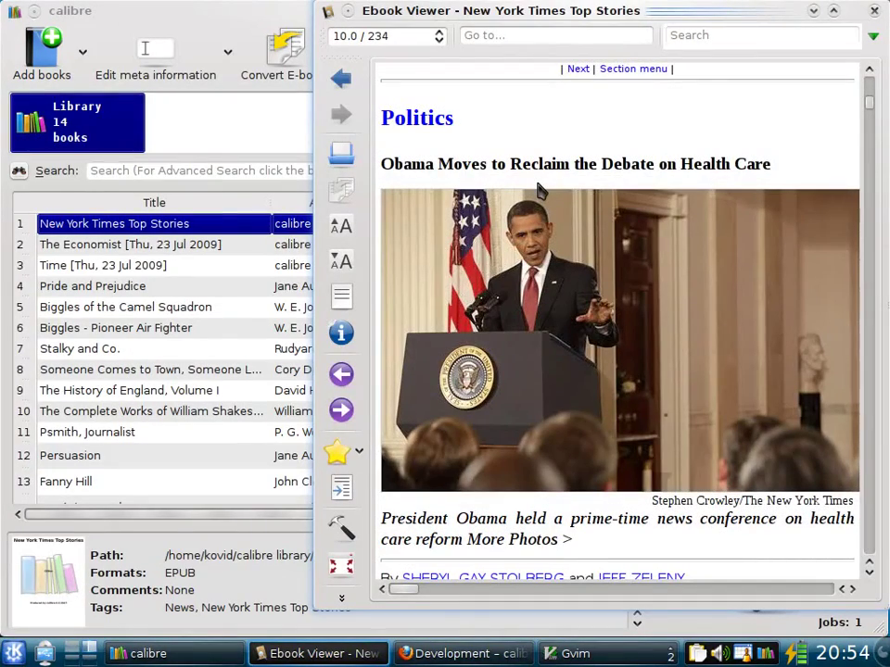
pyautogui.press('pagedown')
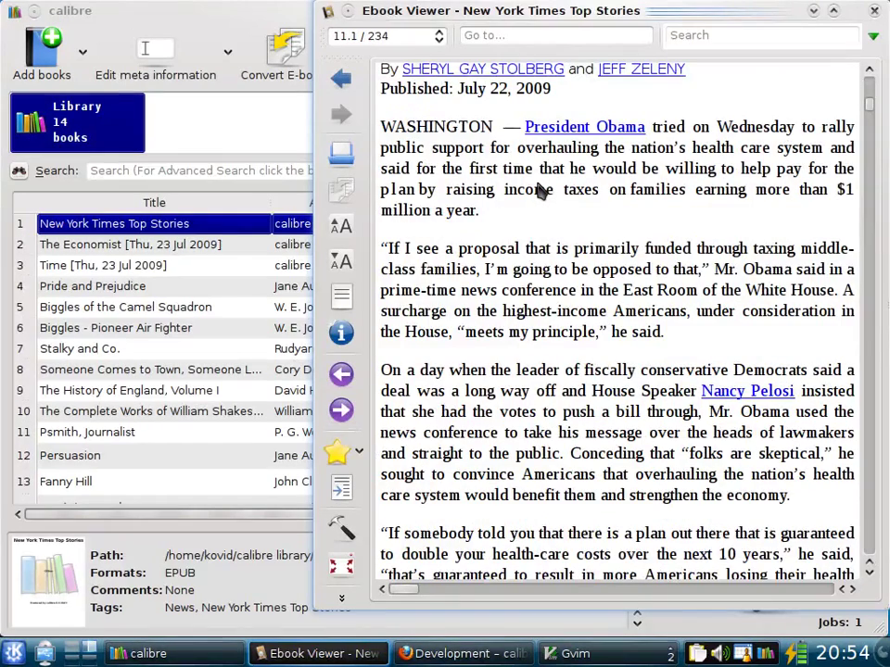
pyautogui.press('pagedown')
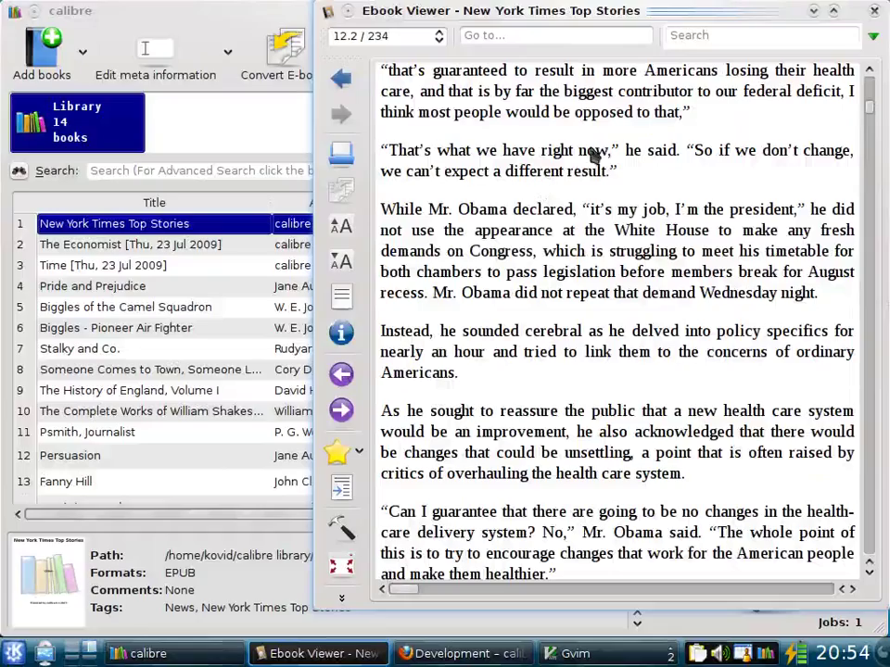
pyautogui.doubleClick(627, 13)
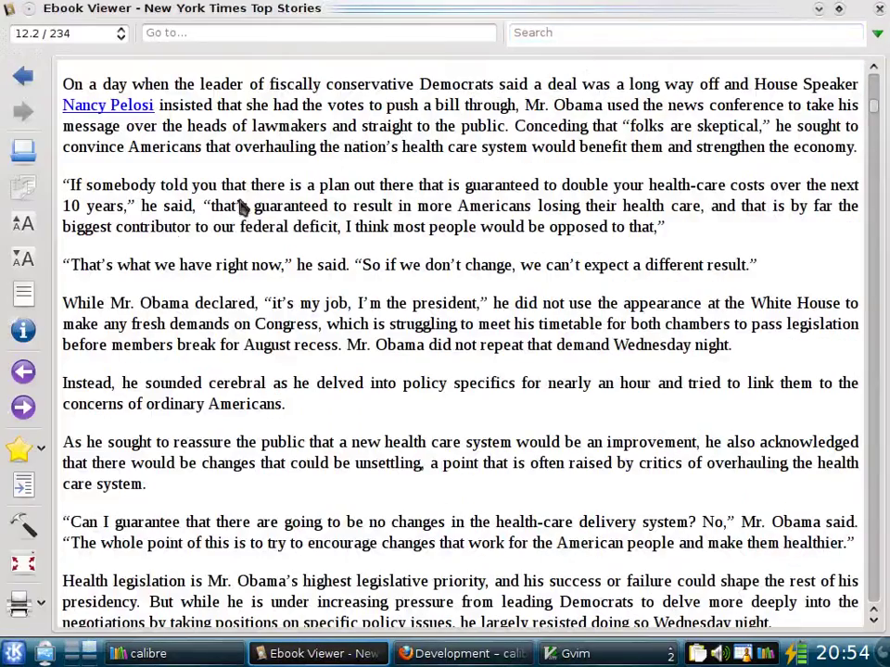
# Step: Use the widened table of contents to reach the L.I. Man Helped Qaeda article, then close the viewer
pyautogui.click(23, 293)
pyautogui.moveTo(189, 261); pyautogui.dragTo(356, 260)
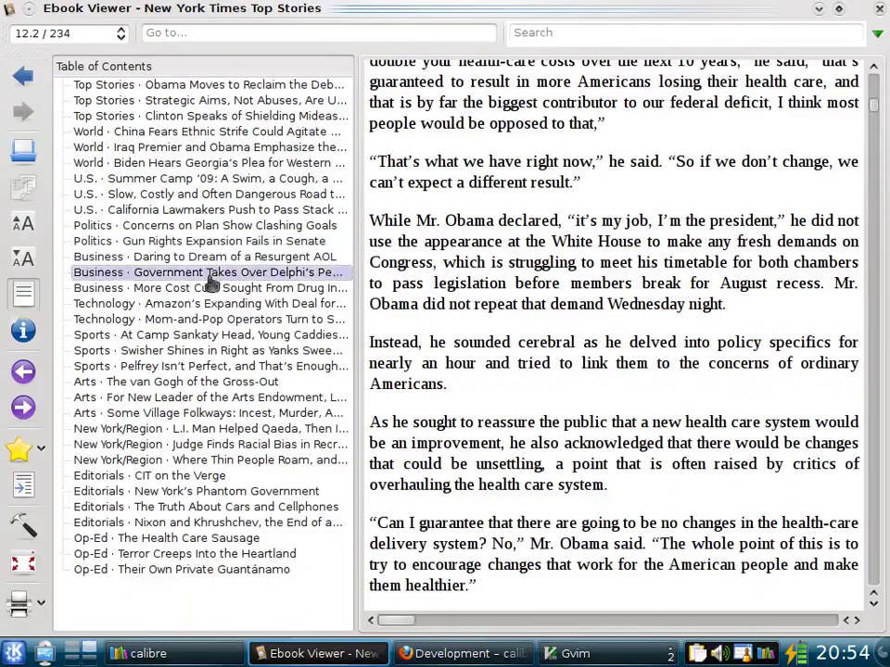
pyautogui.click(211, 304)
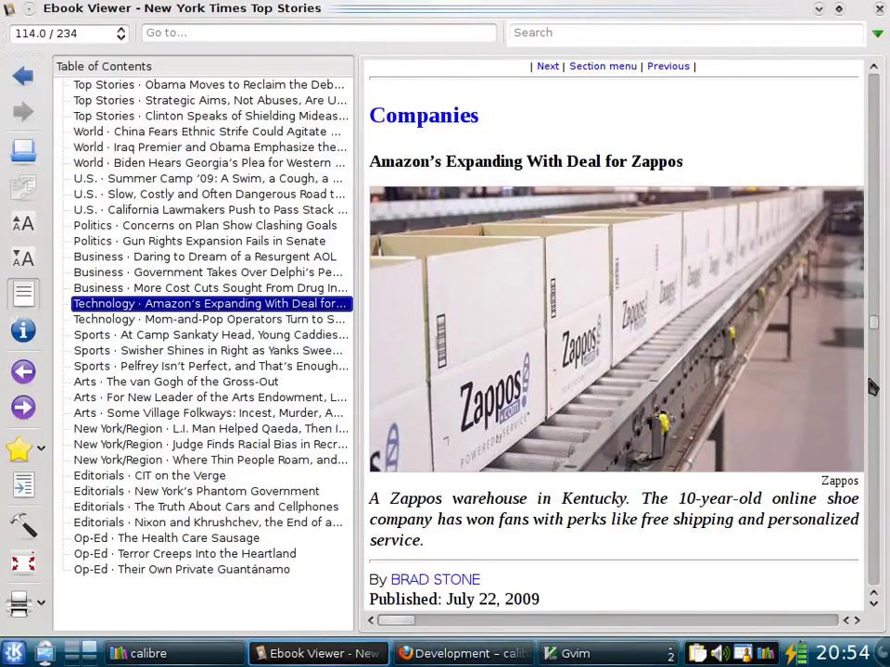
pyautogui.scroll(-9, 862, 380)
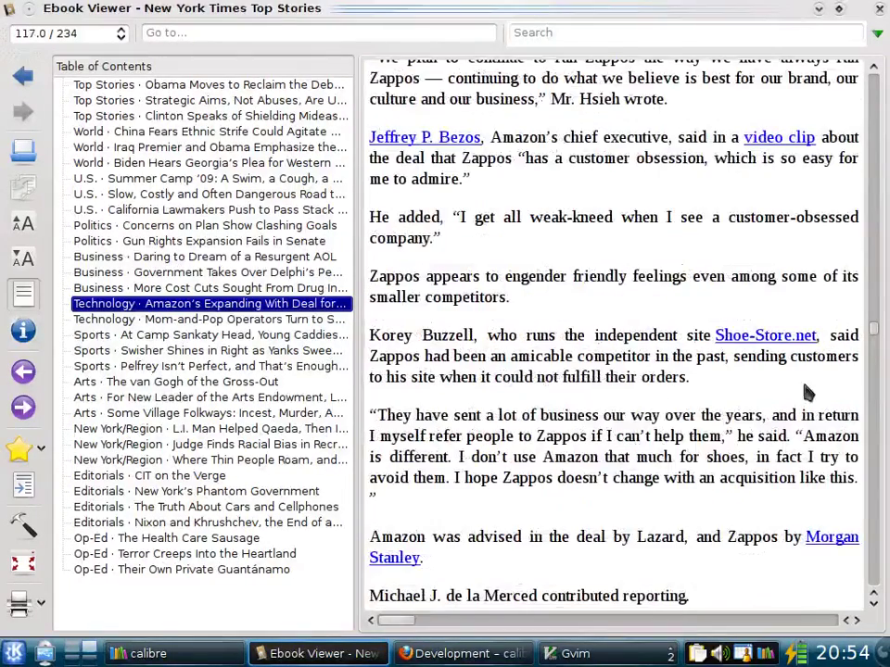
pyautogui.click(285, 432)
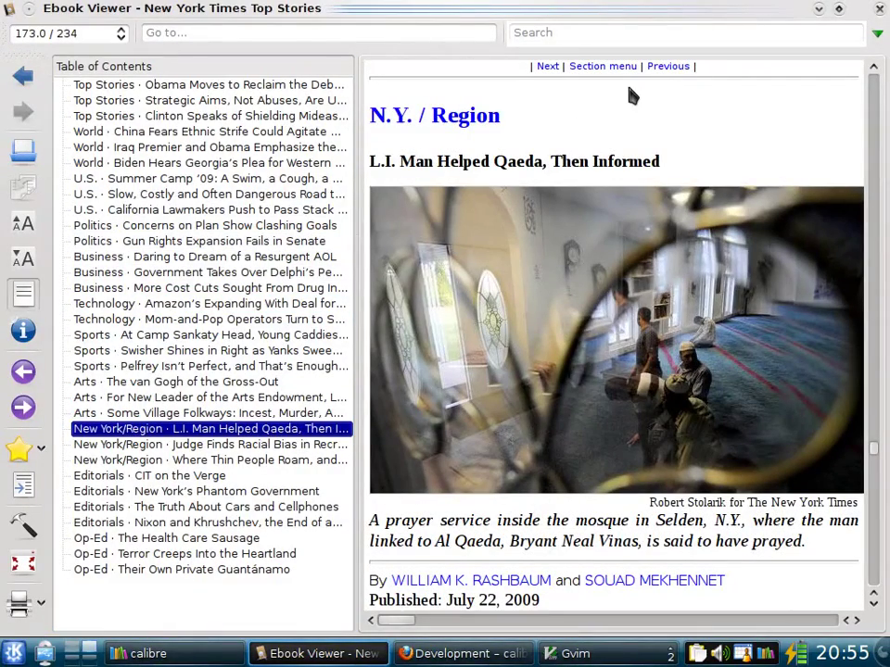
pyautogui.hotkey('alt', 'F4')
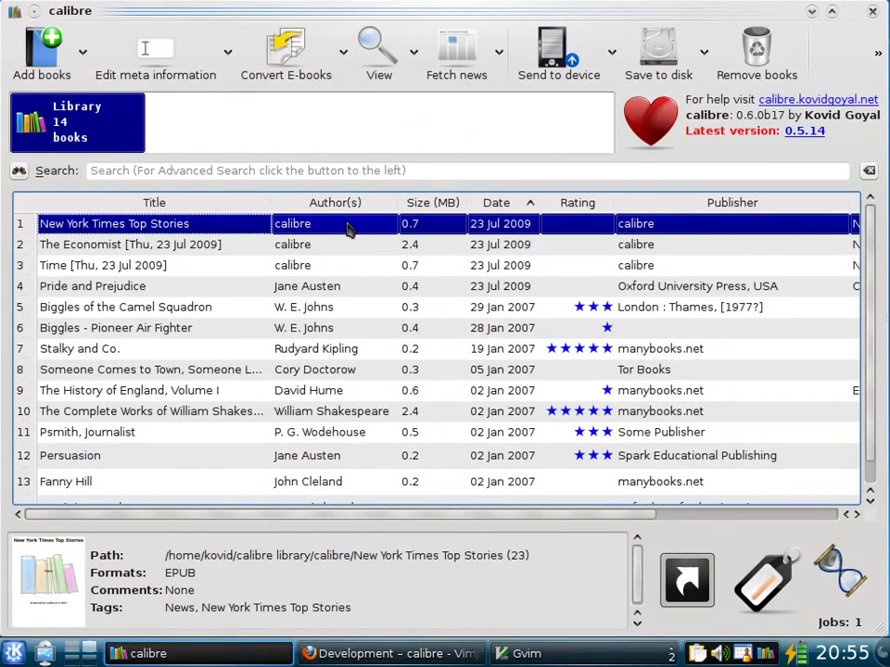
# Step: Fetch The New Yorker news issue into the library
pyautogui.click(465, 78)
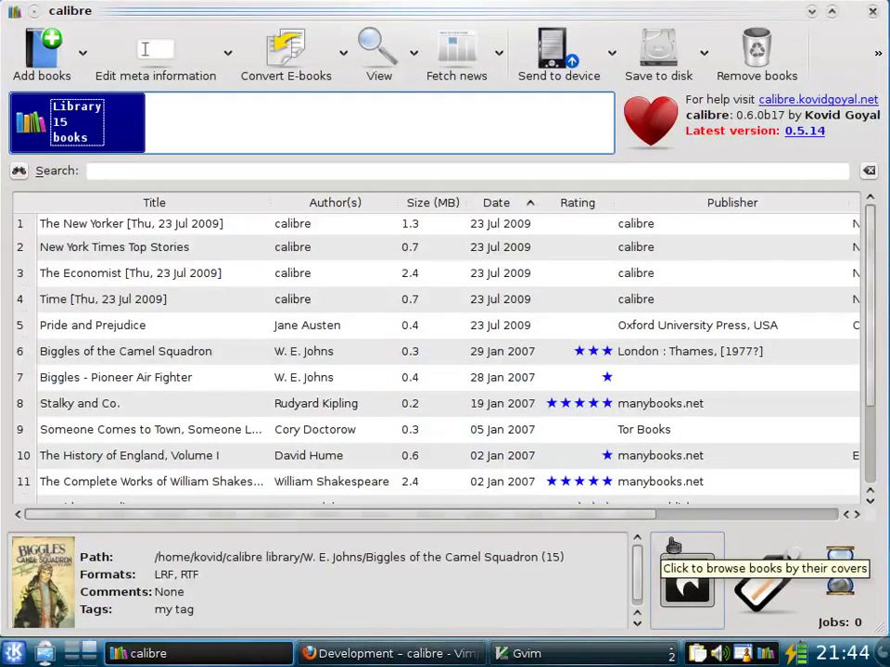
pyautogui.click(688, 601)
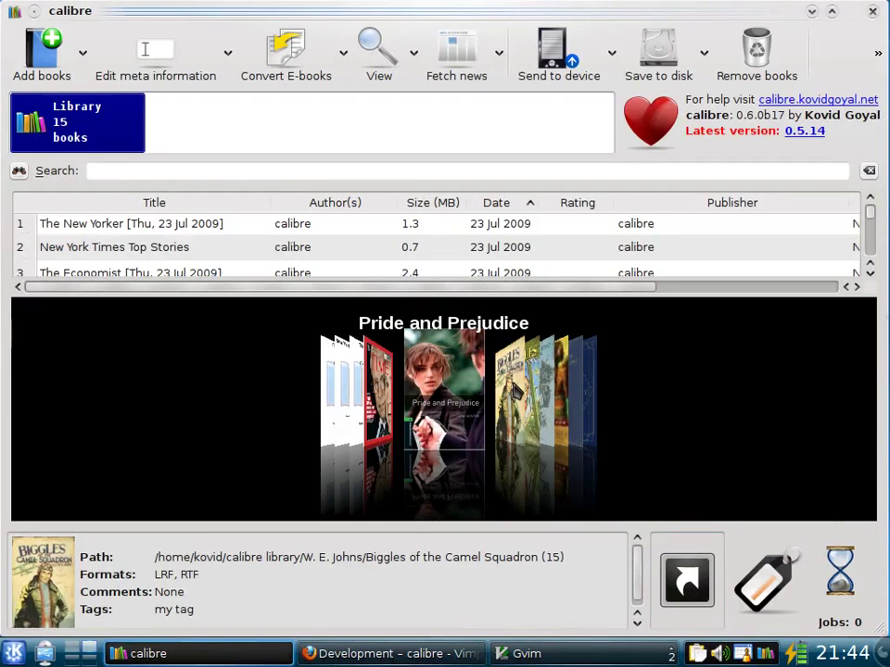
pyautogui.scroll(-6, 517, 390)
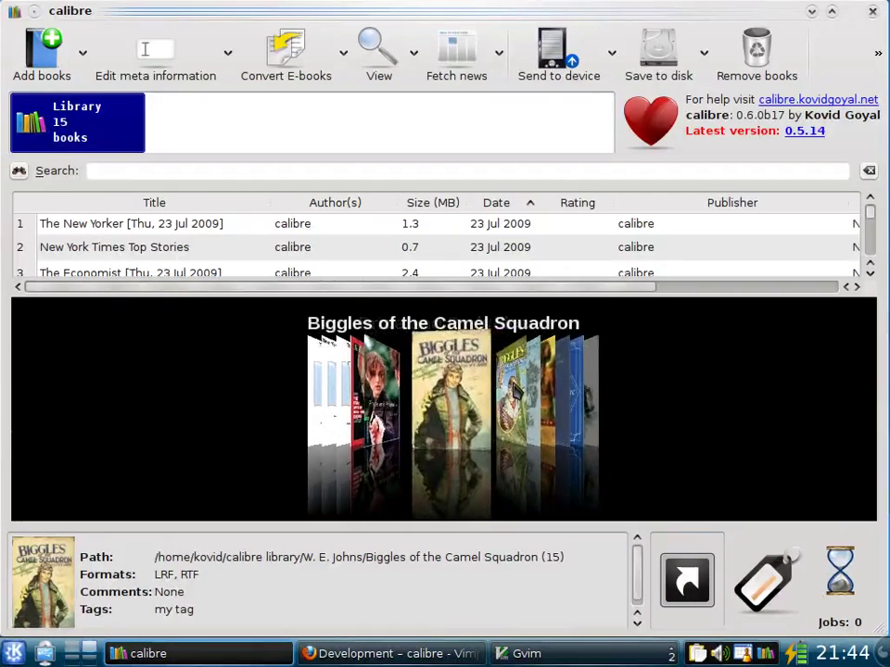
pyautogui.scroll(-4, 517, 391)
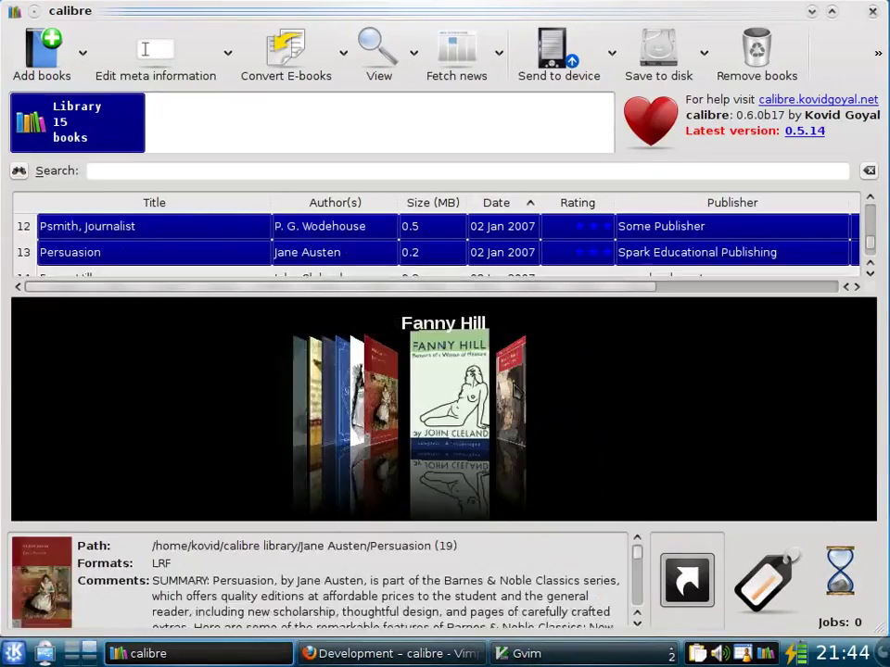
pyautogui.scroll(5, 516, 391)
pyautogui.scroll(7, 517, 390)
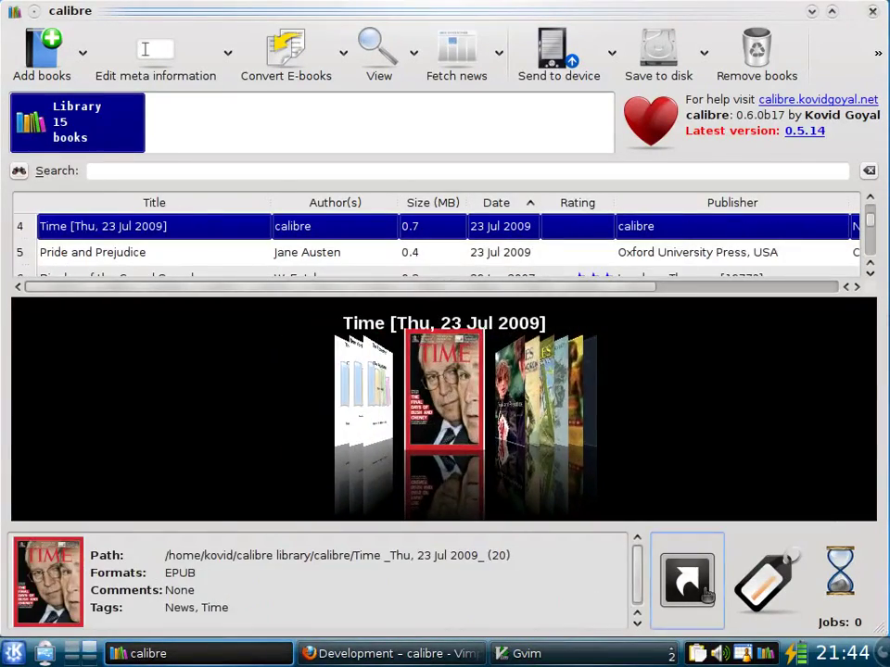
pyautogui.hotkey('shift', 'alt', 'b')
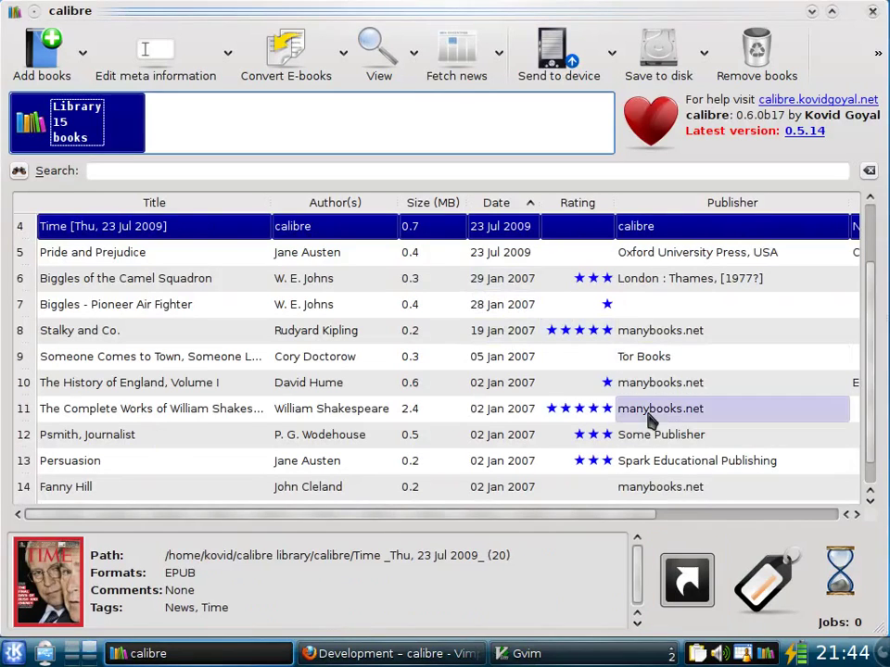
# Step: With Match any in the tag browser, filter by authors Jane Austen and W. E. Johns, then clear the filter
pyautogui.click(766, 583)
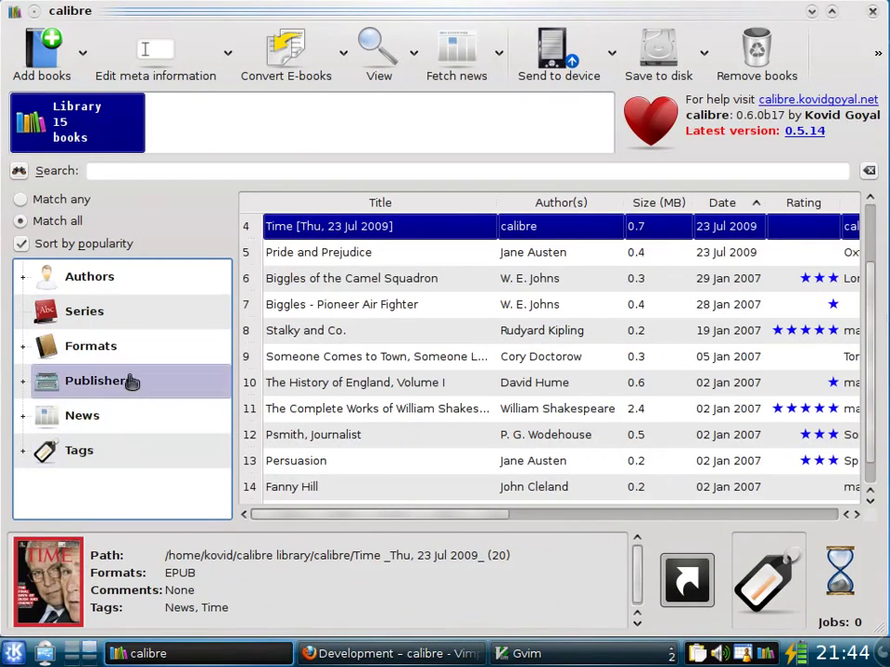
pyautogui.click(21, 201)
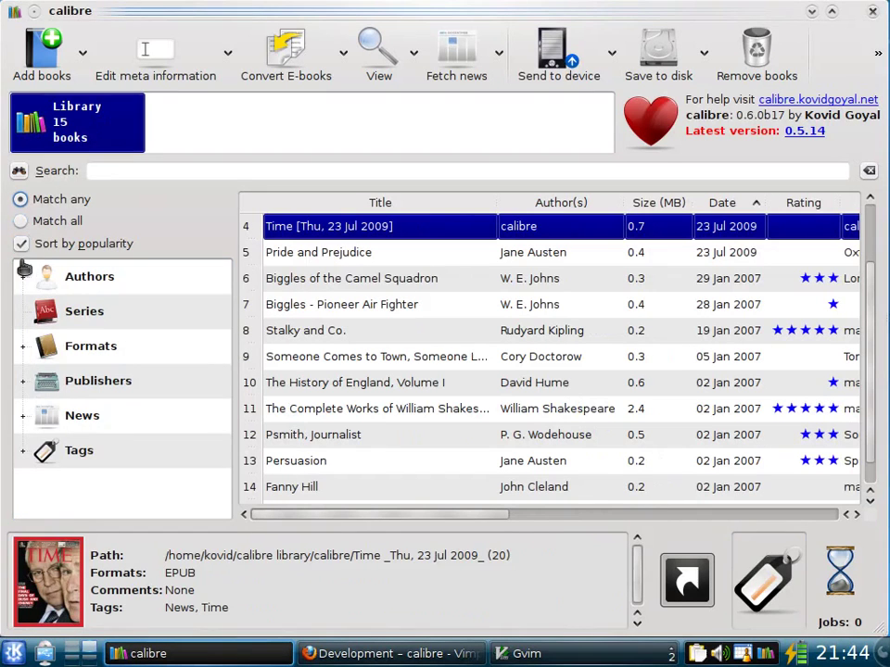
pyautogui.click(24, 279)
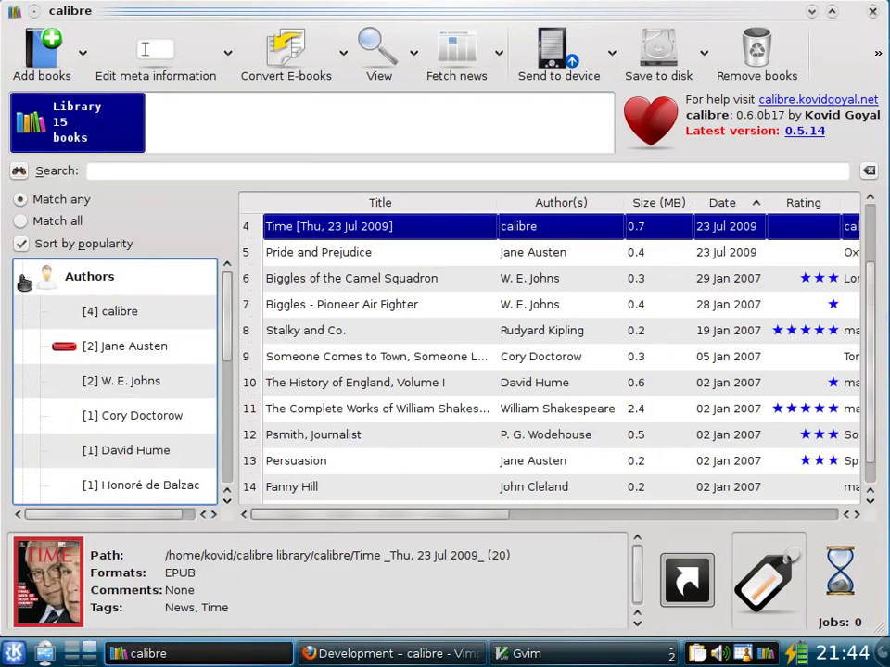
pyautogui.click(65, 346)
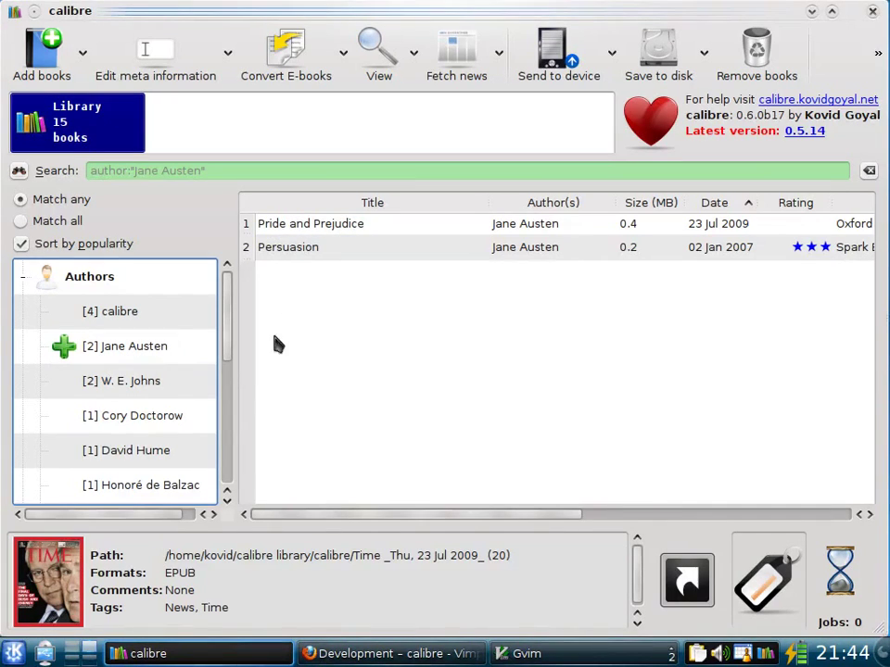
pyautogui.click(70, 393)
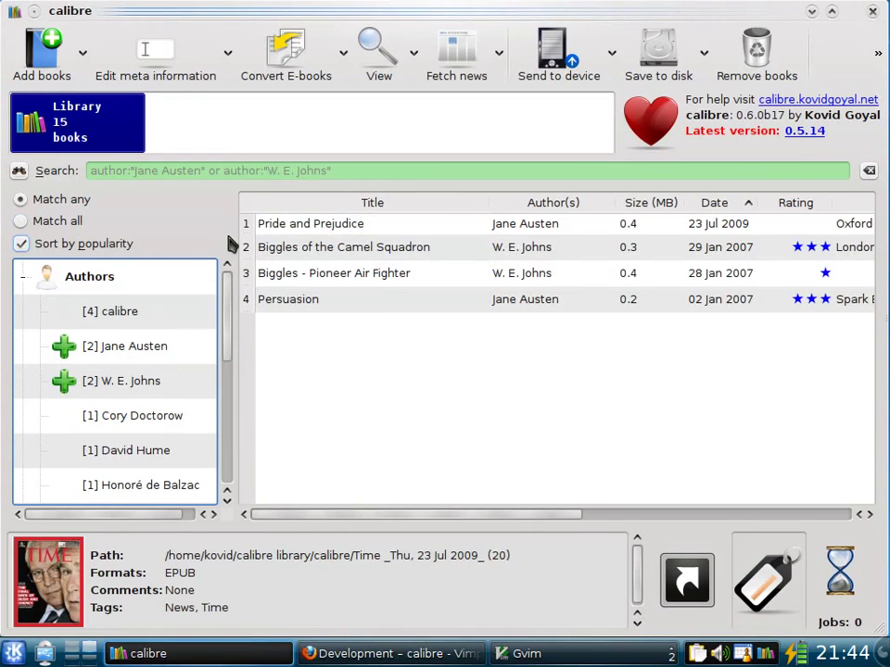
pyautogui.click(867, 173)
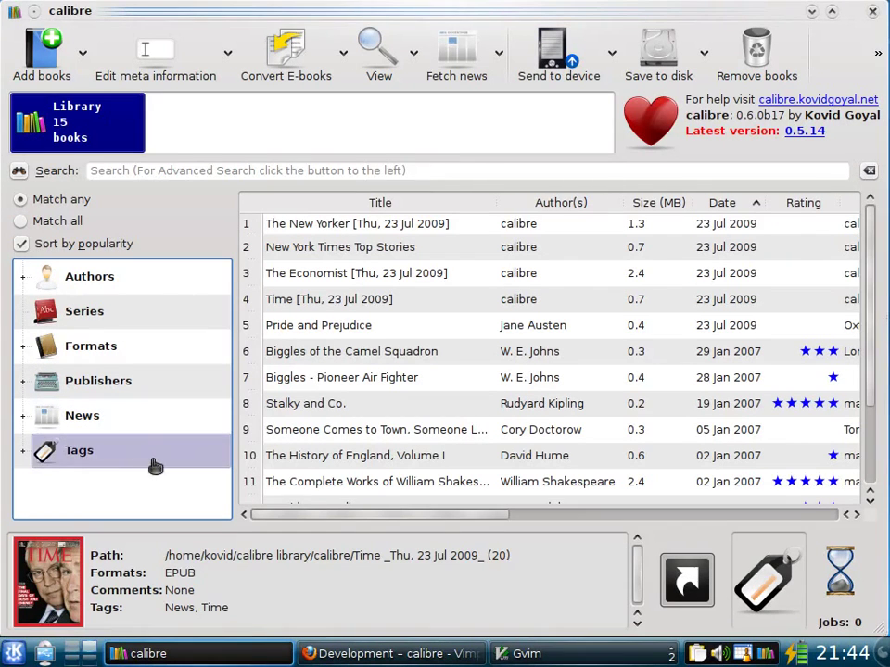
# Step: Give Stalky and Co. the tag 'my tag'
pyautogui.moveTo(371, 517); pyautogui.dragTo(542, 529)
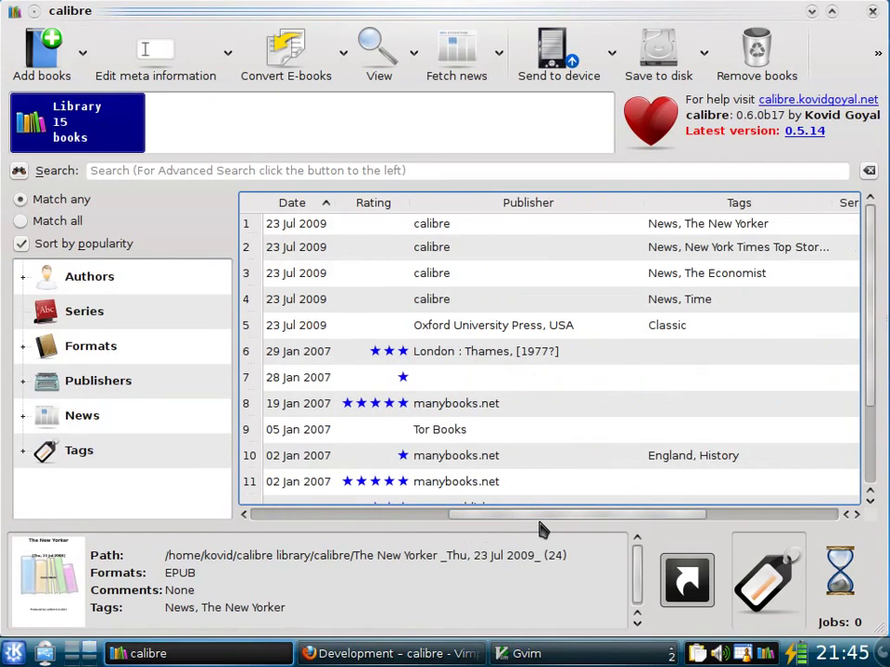
pyautogui.click(678, 416)
pyautogui.click(679, 417)
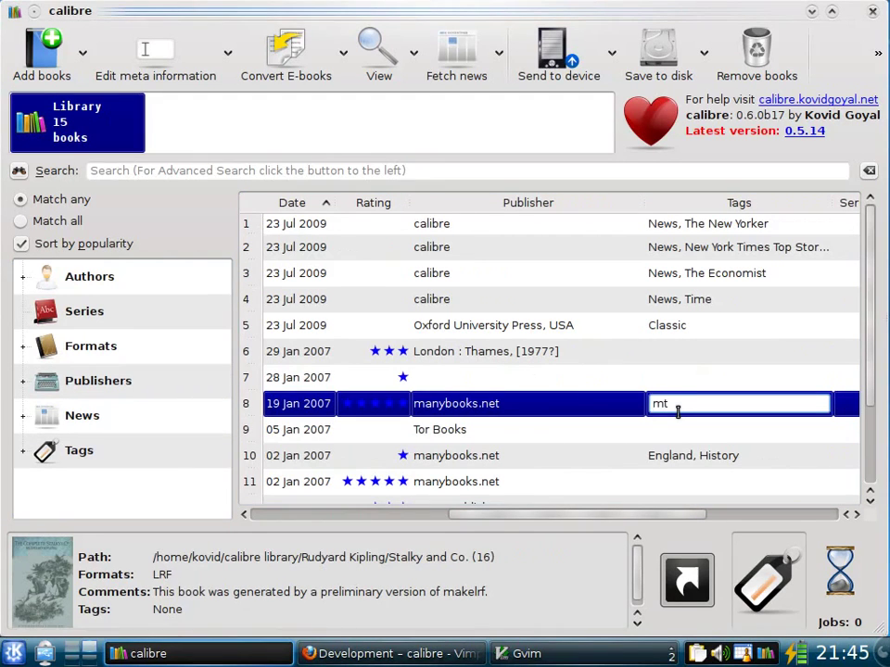
pyautogui.press('Return')
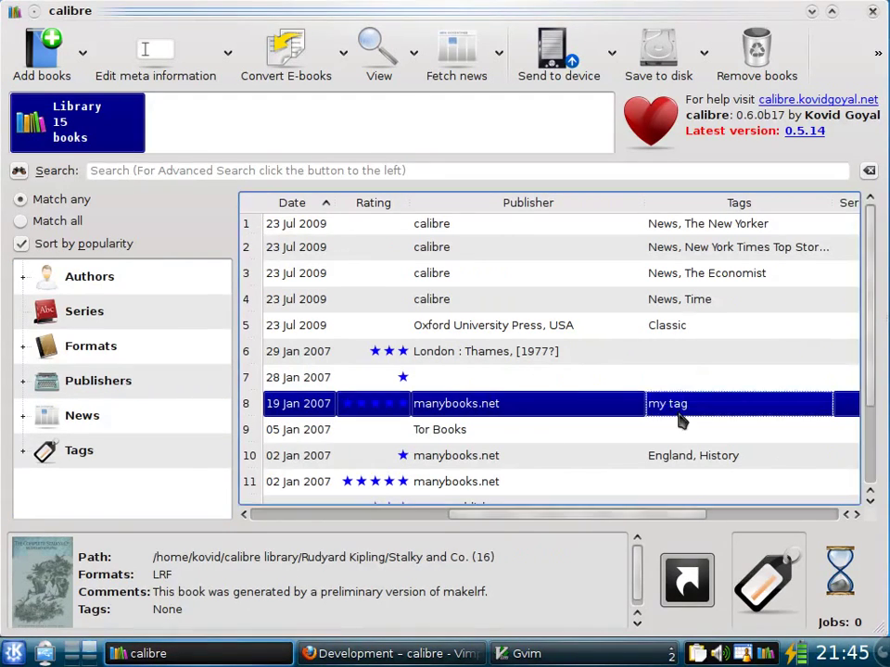
# Step: Filter the library by the 'my tag' tag and view Stalky and Co.'s details
pyautogui.click(26, 454)
pyautogui.moveTo(228, 308); pyautogui.dragTo(231, 385)
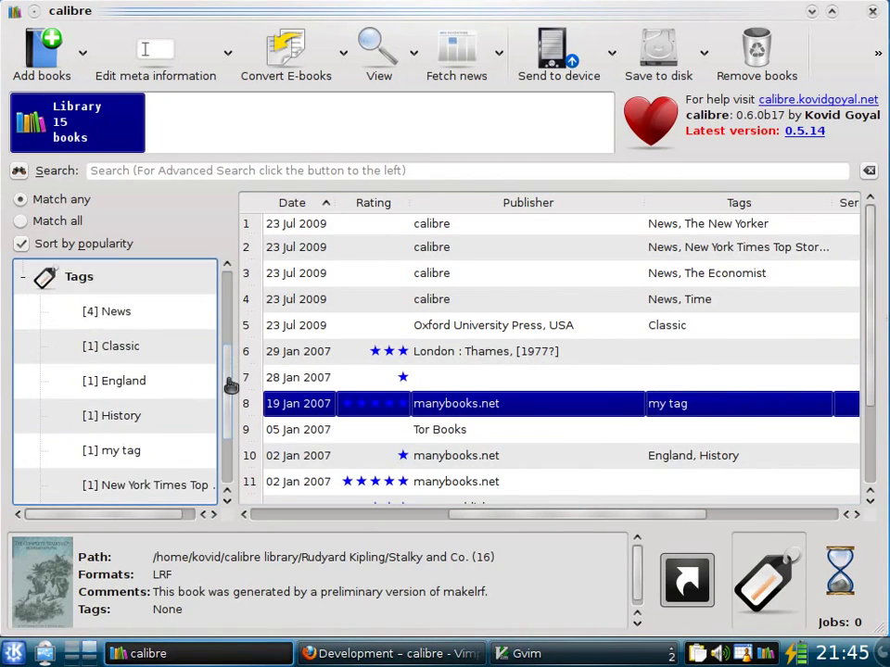
pyautogui.click(69, 461)
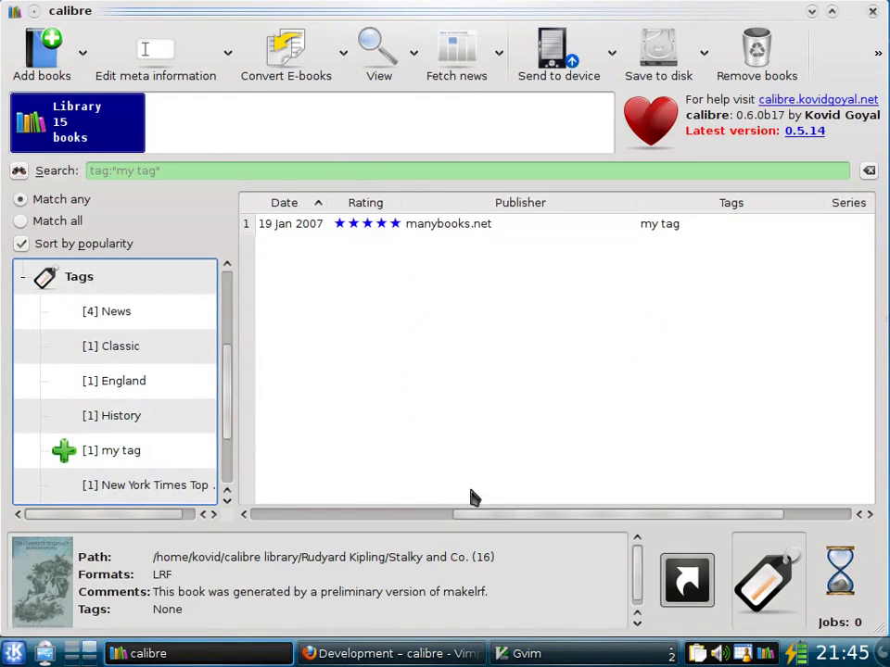
pyautogui.moveTo(533, 517); pyautogui.dragTo(281, 532)
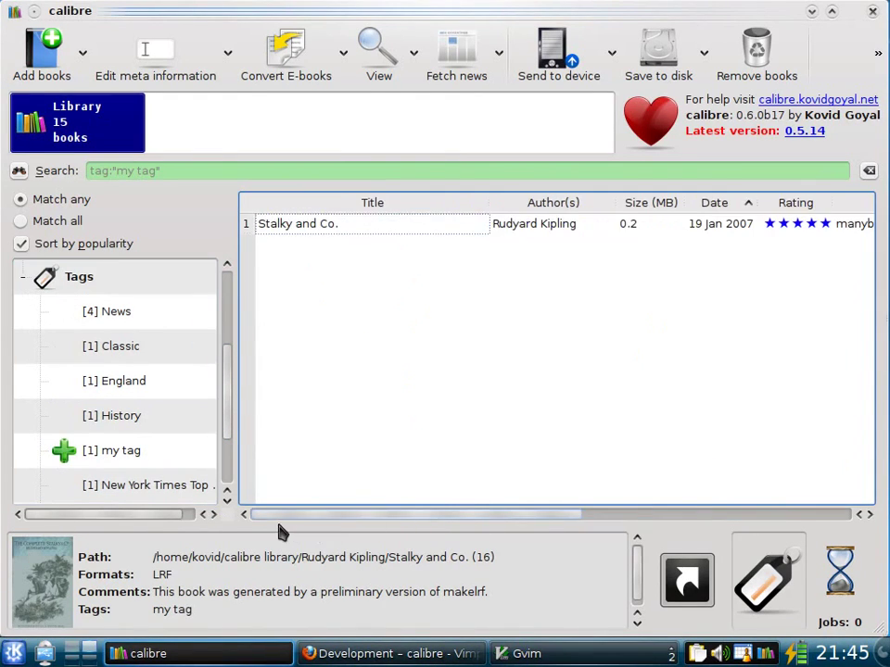
pyautogui.click(442, 232)
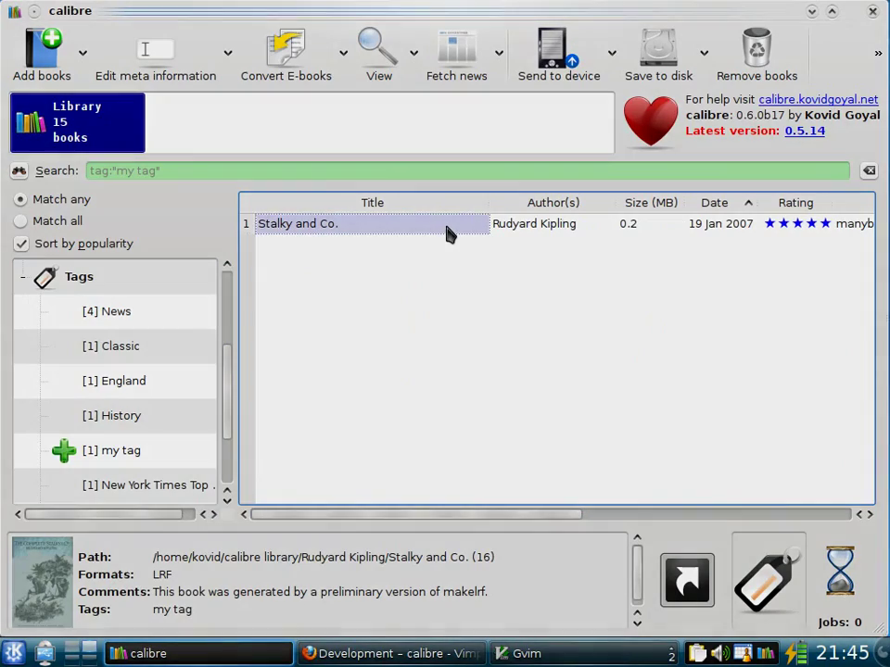